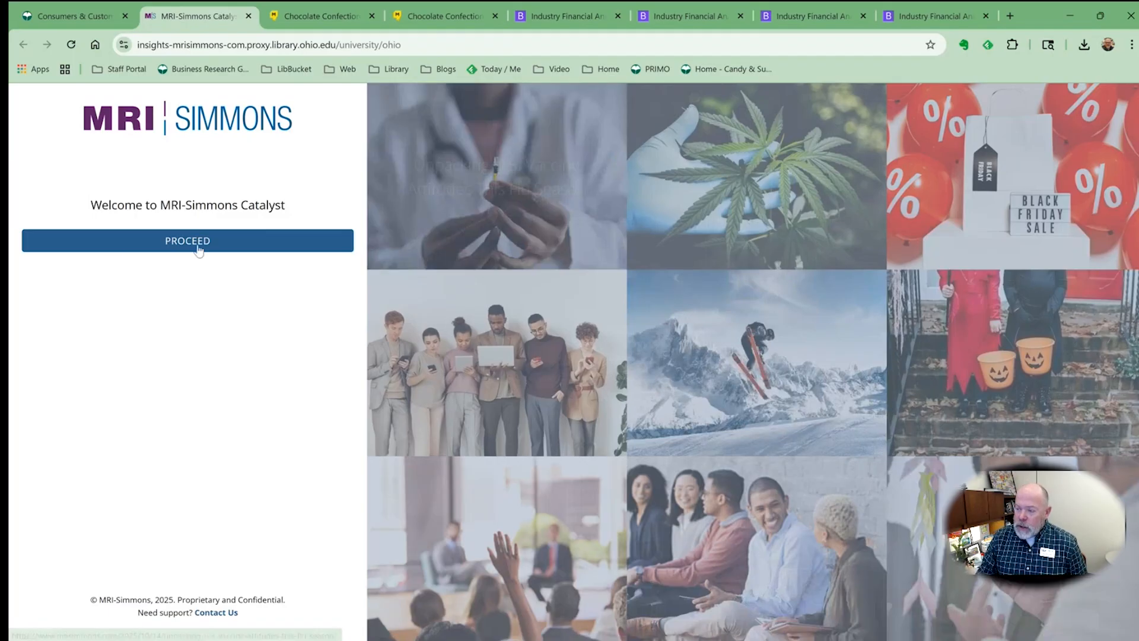
- Enter MRI-Simmons Catalyst from the welcome page and start a new Crosstab analysis
{"action": "left_click", "coordinate": [198, 246]}
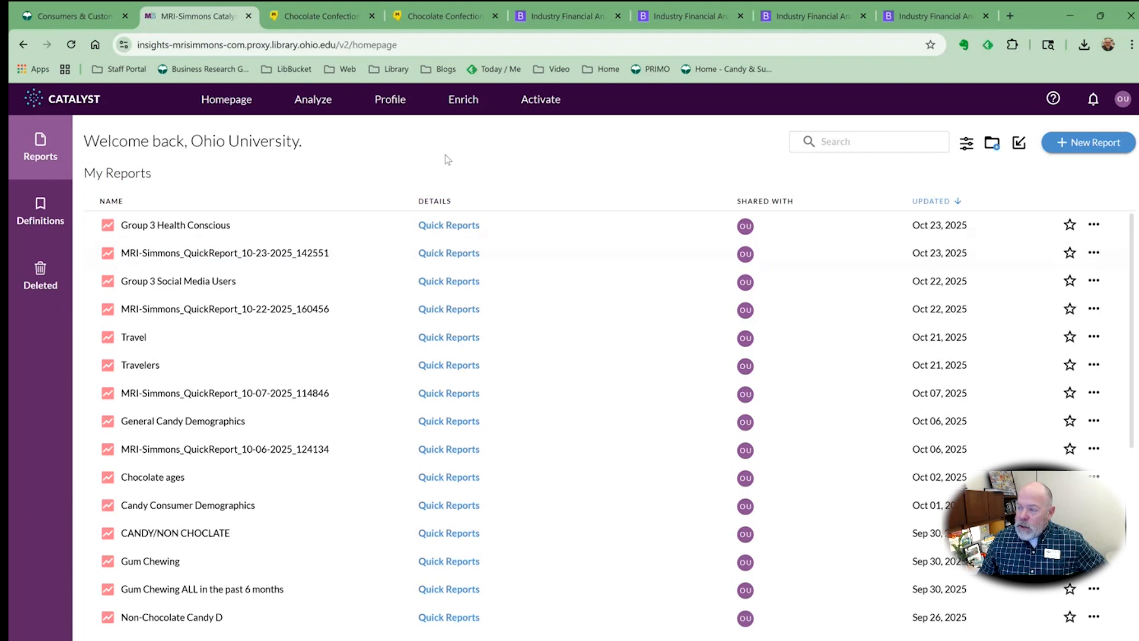
{"action": "left_click", "coordinate": [319, 106]}
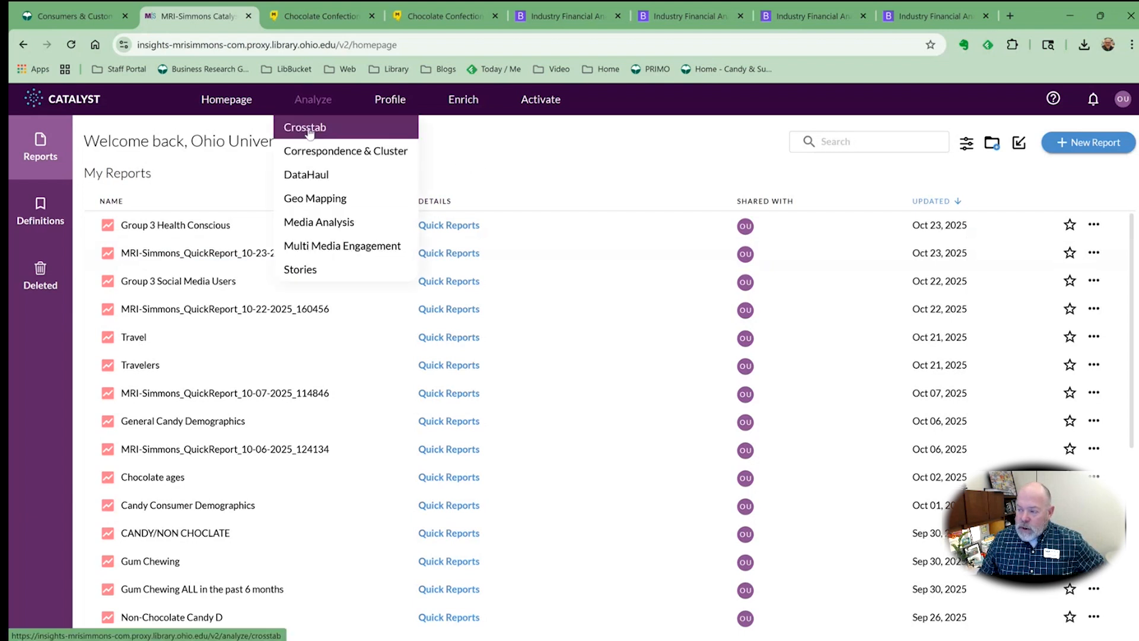
{"action": "left_click", "coordinate": [308, 129]}
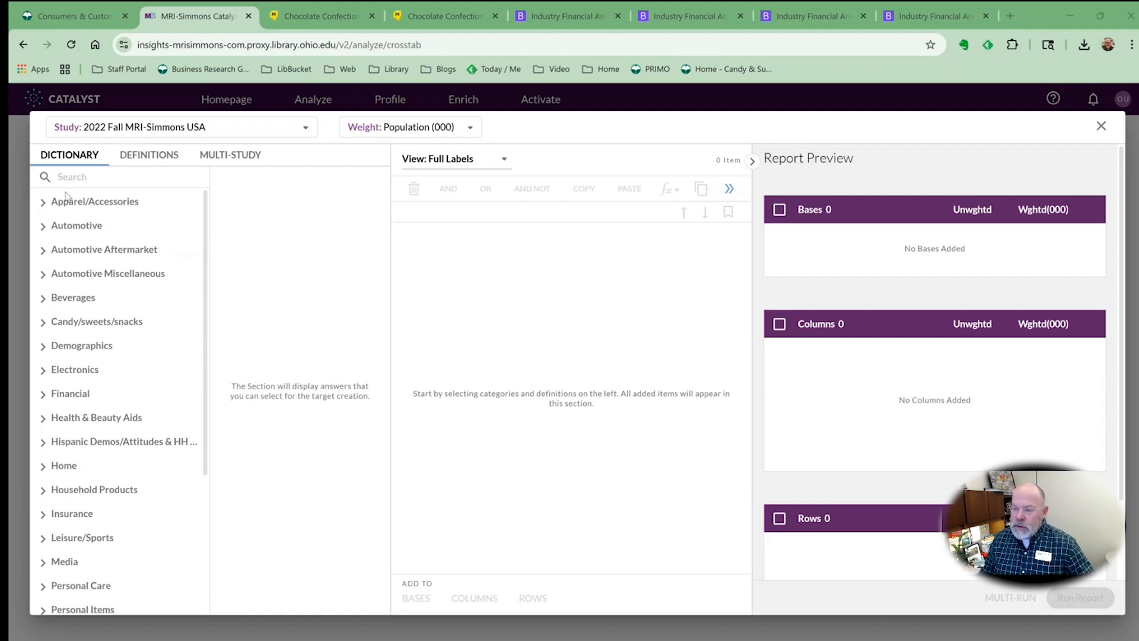
- From the Boxed Chocolates category, collect the Heavy (3+), Medium (2-2) and Light (0-1) Boxes/Last 30 Days definitions in the working list
{"action": "left_click", "coordinate": [90, 183]}
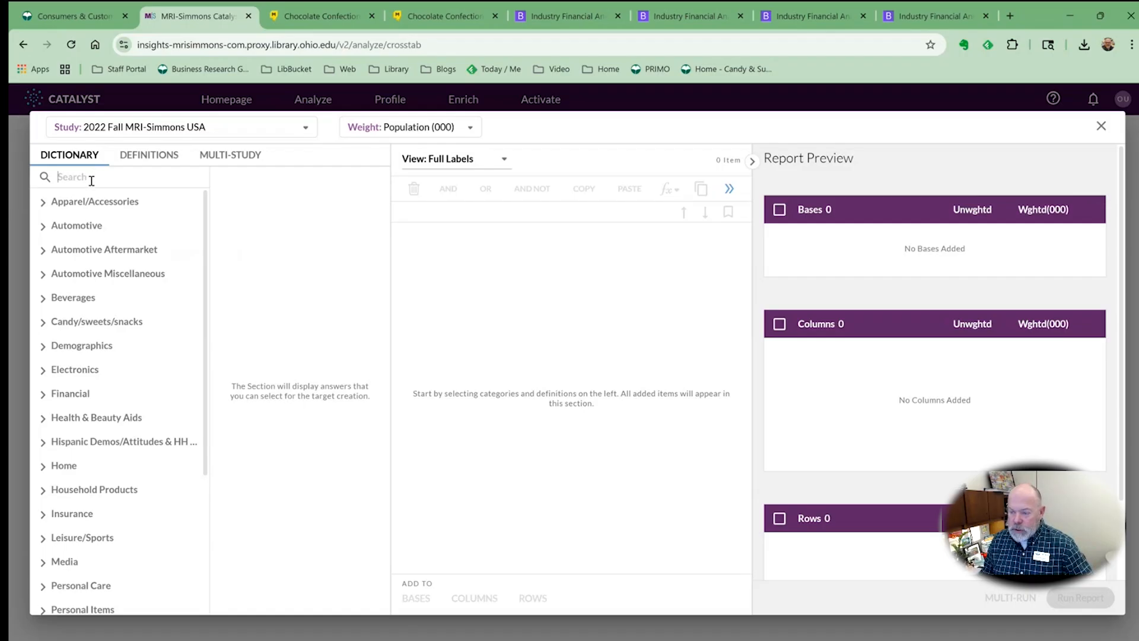
{"action": "left_click", "coordinate": [43, 323]}
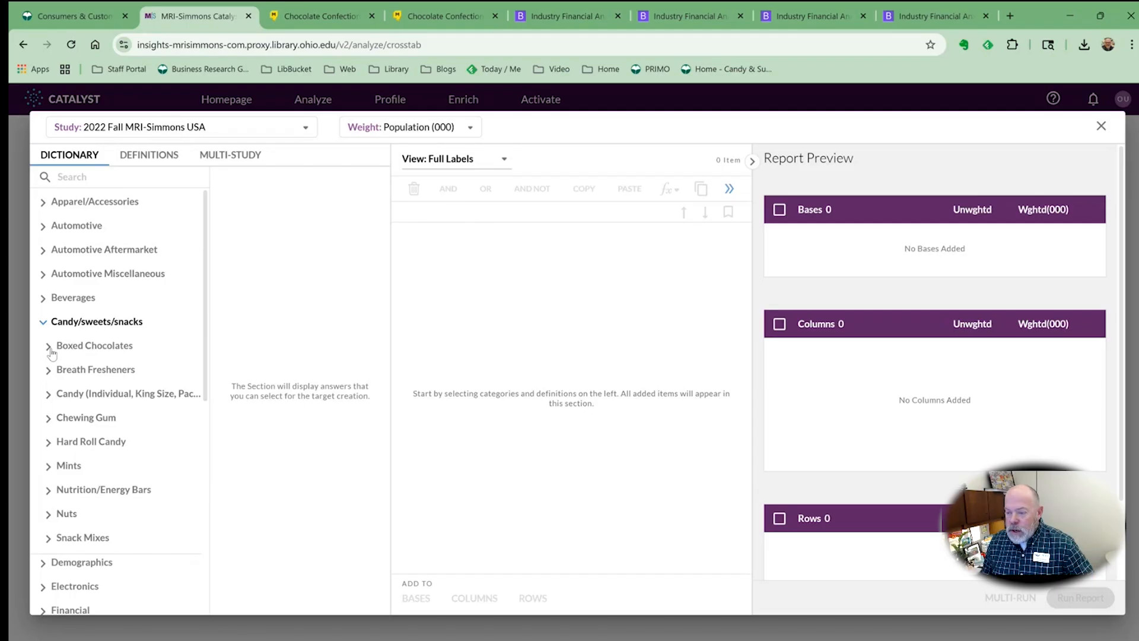
{"action": "left_click", "coordinate": [49, 349]}
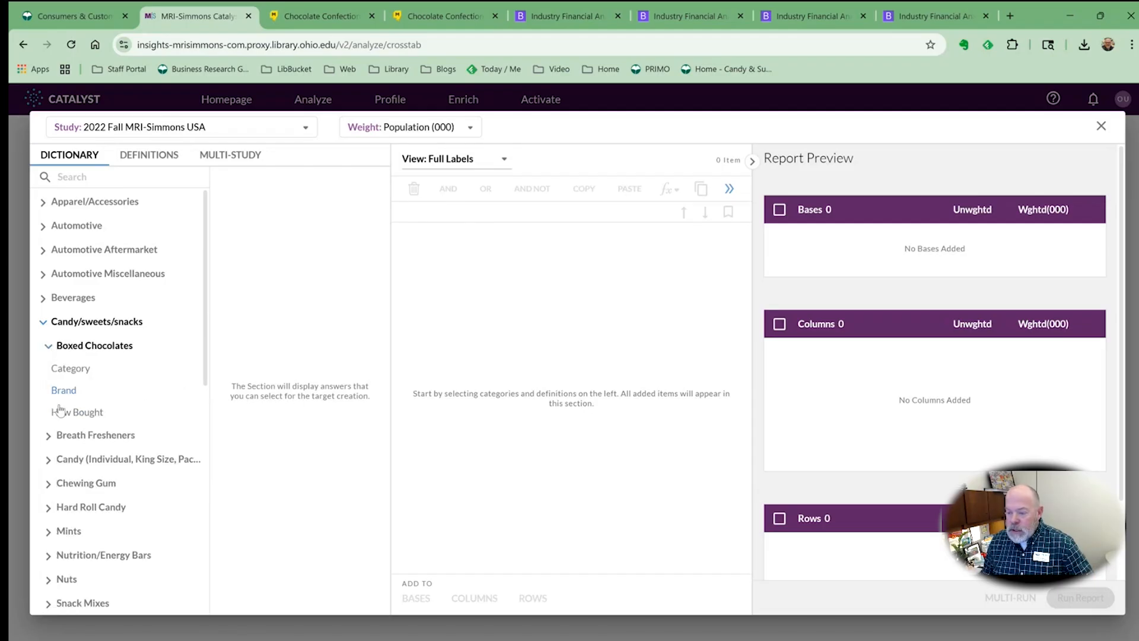
{"action": "left_click", "coordinate": [74, 371]}
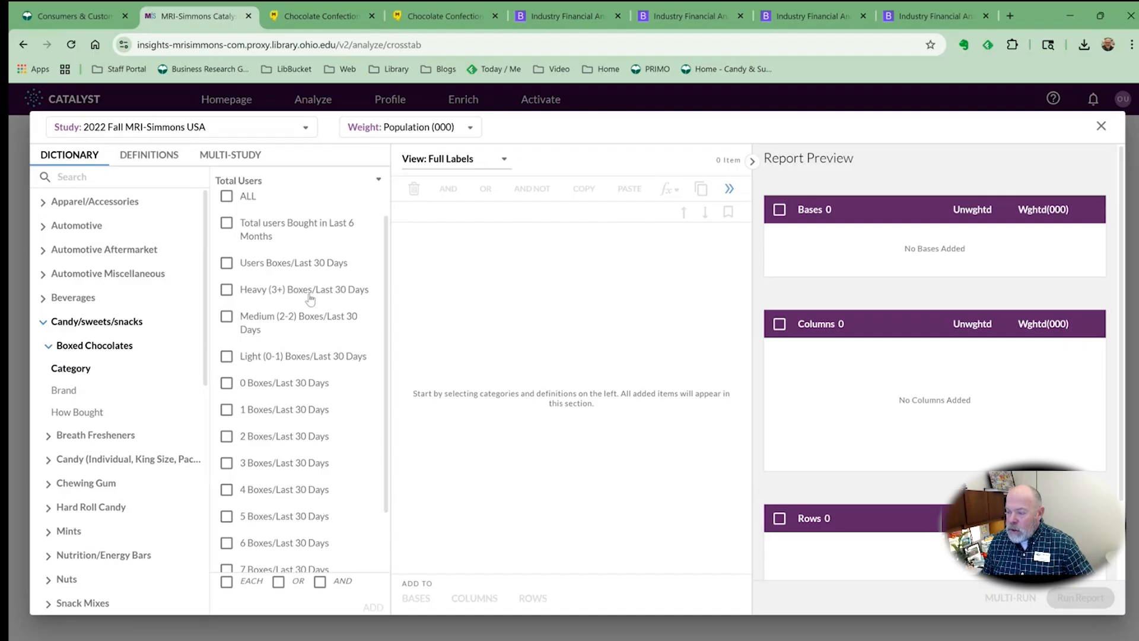
{"action": "left_click", "coordinate": [226, 357]}
{"action": "left_click", "coordinate": [226, 316]}
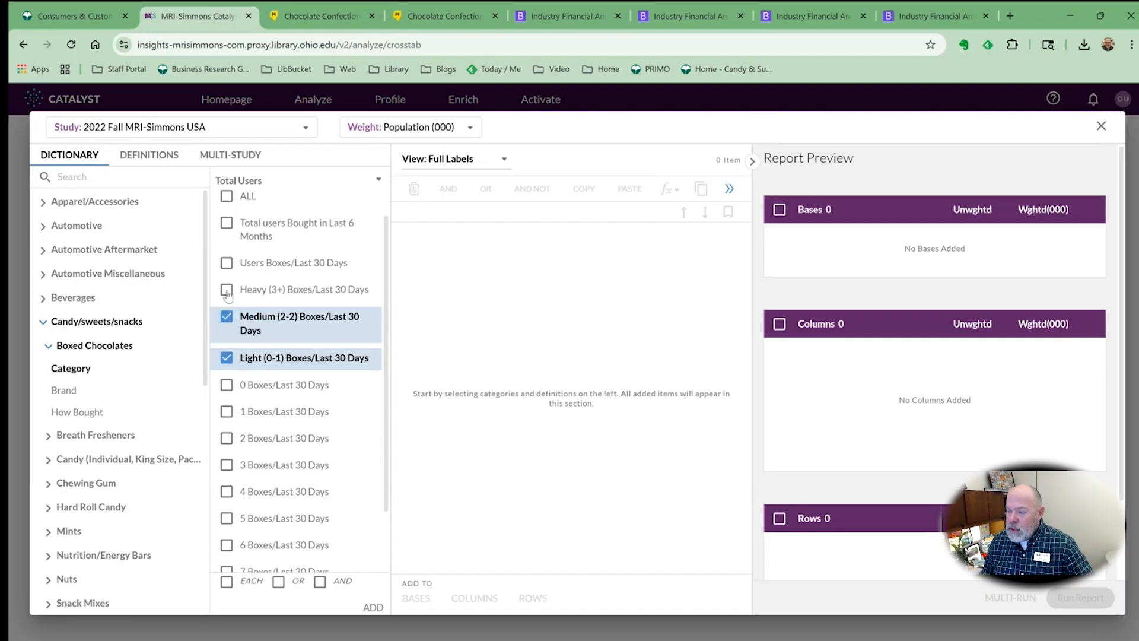
{"action": "left_click", "coordinate": [227, 290]}
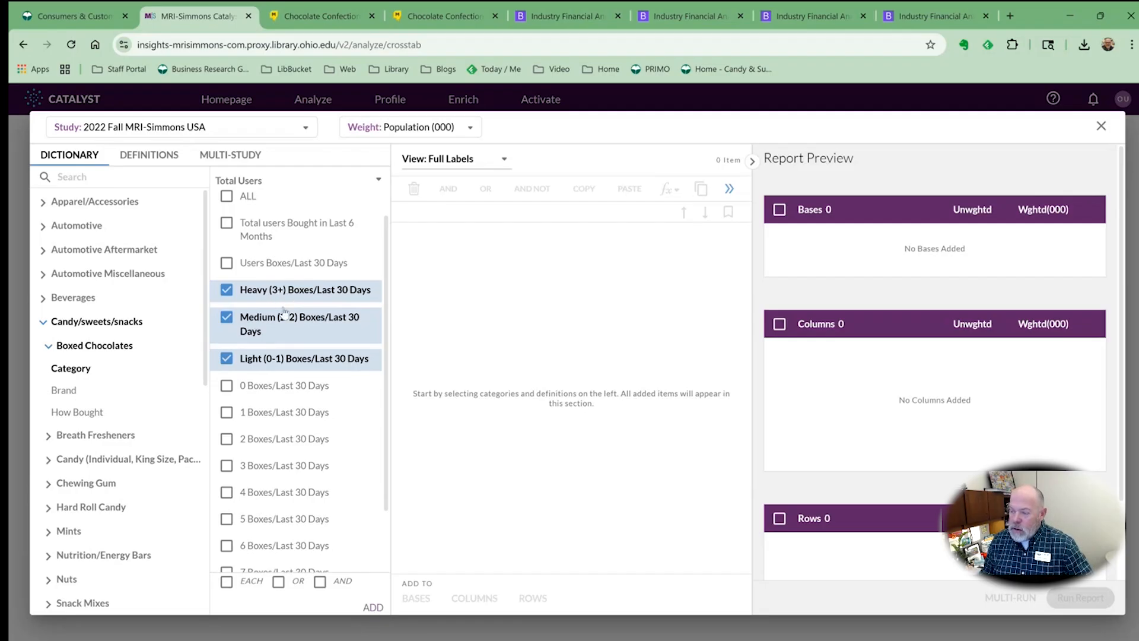
{"action": "left_click_drag", "start_coordinate": [267, 292], "coordinate": [514, 270]}
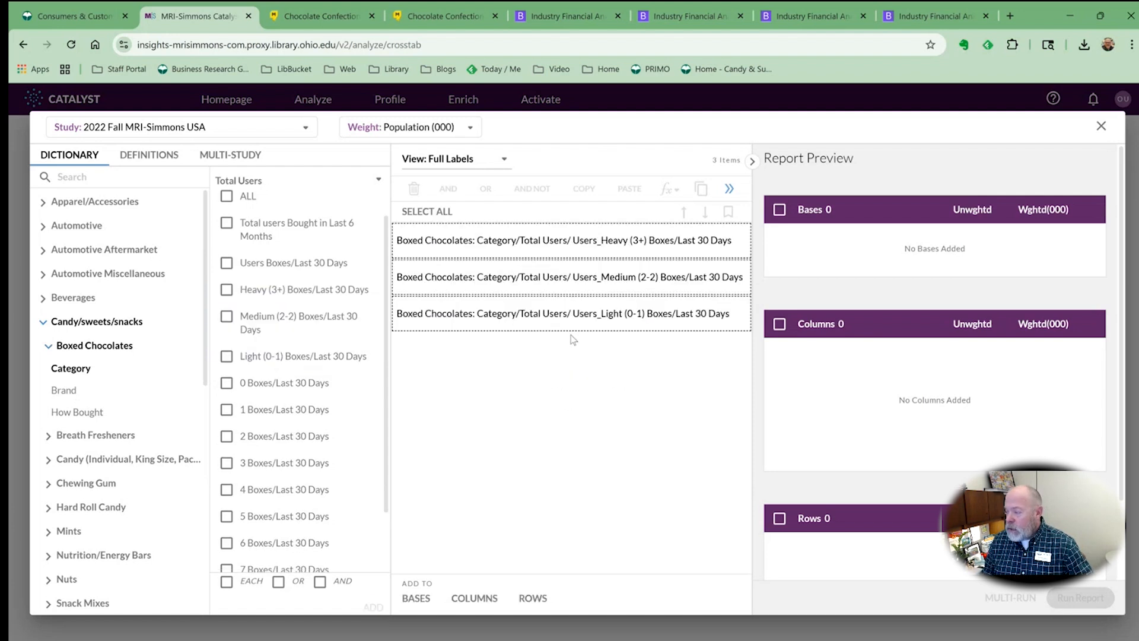
- Assign the Light, Medium and Heavy boxed chocolate user definitions to the report's columns, in that order
{"action": "left_click_drag", "start_coordinate": [498, 315], "coordinate": [849, 356]}
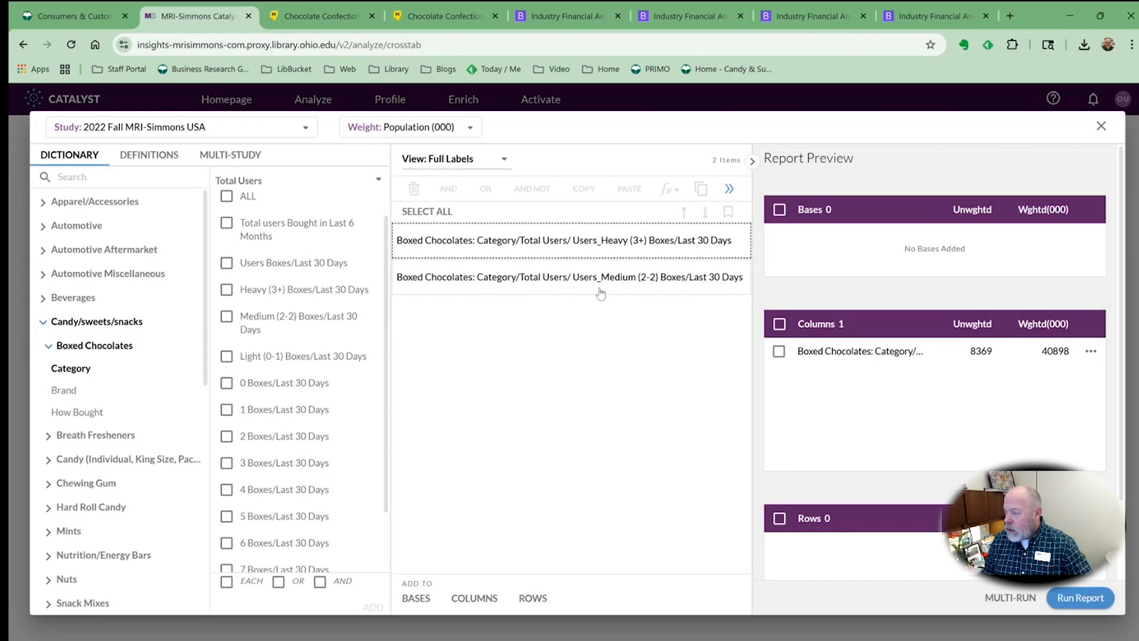
{"action": "left_click_drag", "start_coordinate": [561, 279], "coordinate": [924, 379]}
{"action": "left_click_drag", "start_coordinate": [620, 243], "coordinate": [991, 400]}
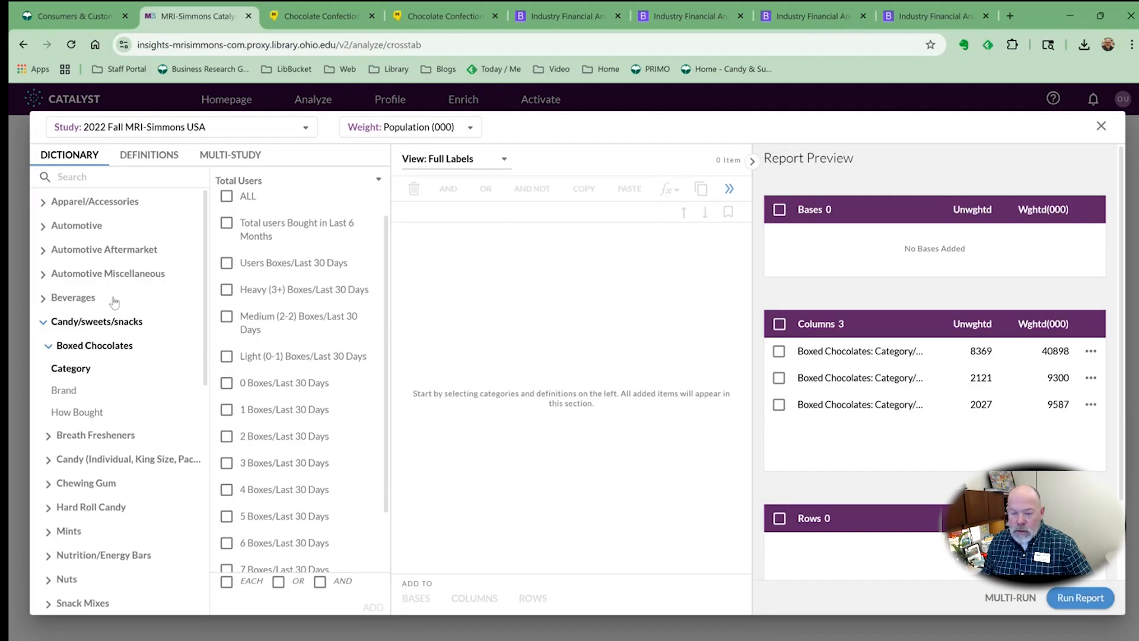
- From the Boxed Chocolates brands, collect Ferrero Rocher, Ghirardelli, Godiva and Russell Stover in the working list
{"action": "left_click", "coordinate": [64, 390]}
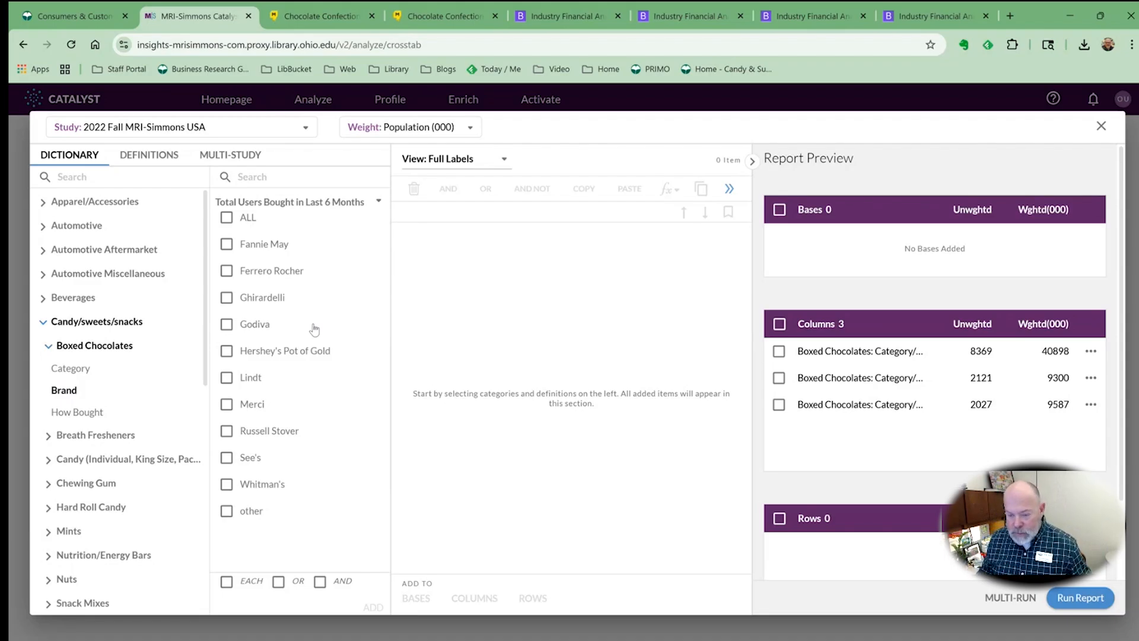
{"action": "left_click", "coordinate": [225, 298]}
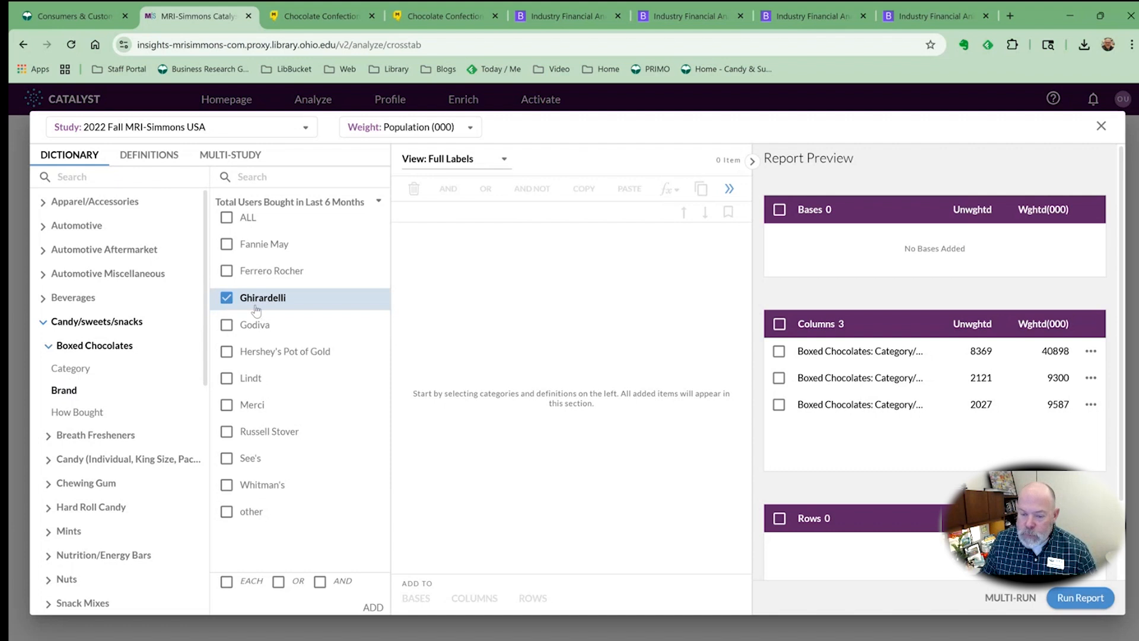
{"action": "left_click", "coordinate": [228, 433]}
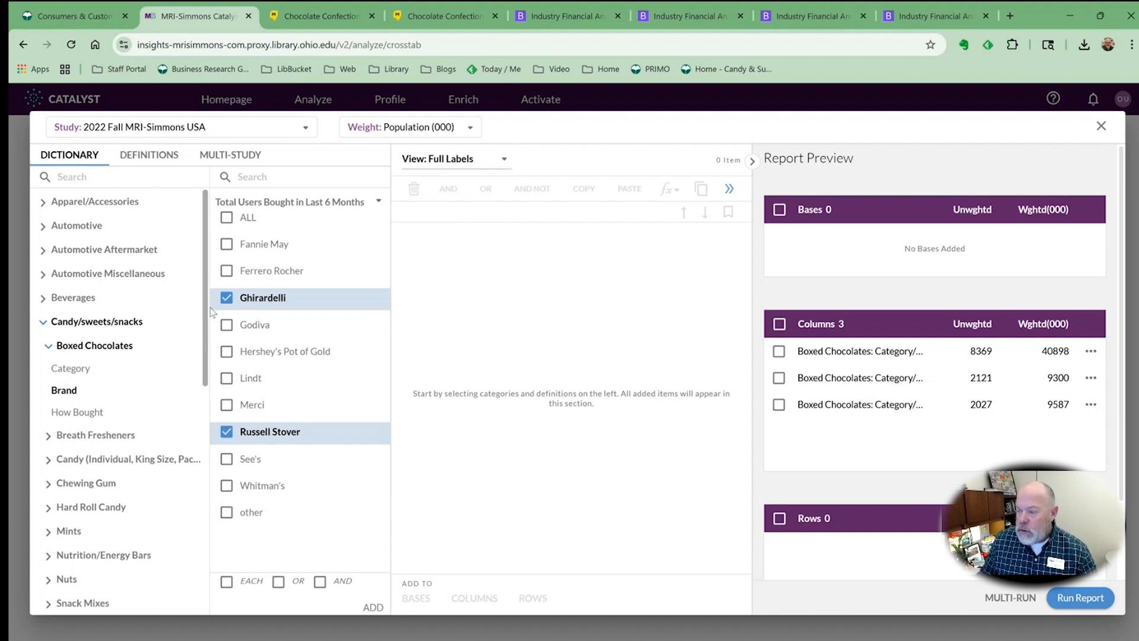
{"action": "left_click", "coordinate": [227, 273]}
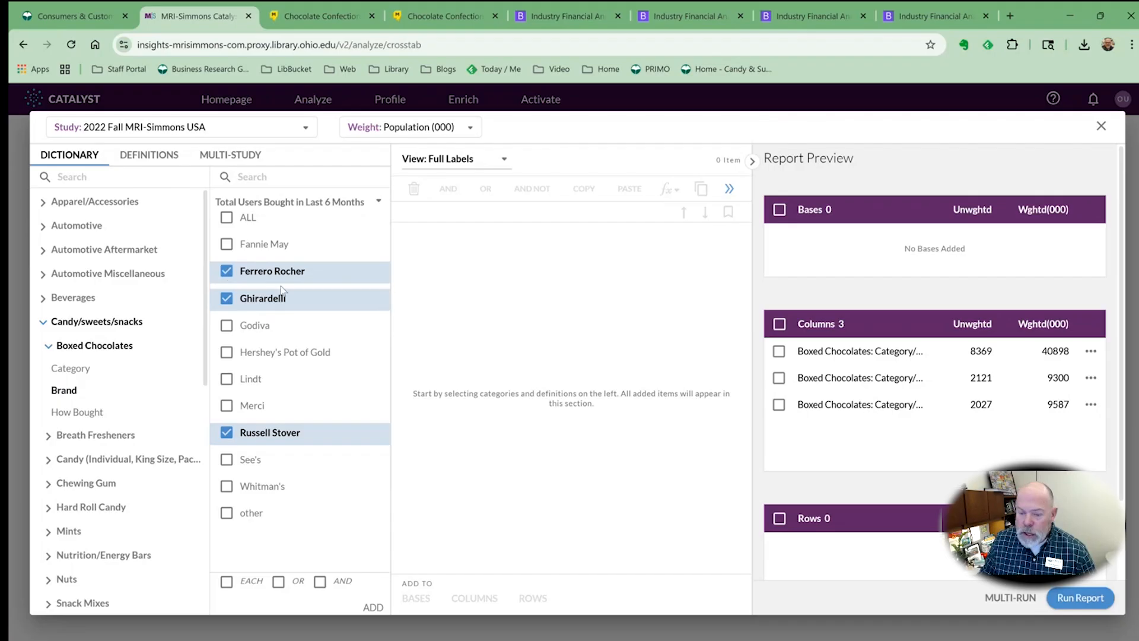
{"action": "left_click", "coordinate": [226, 329]}
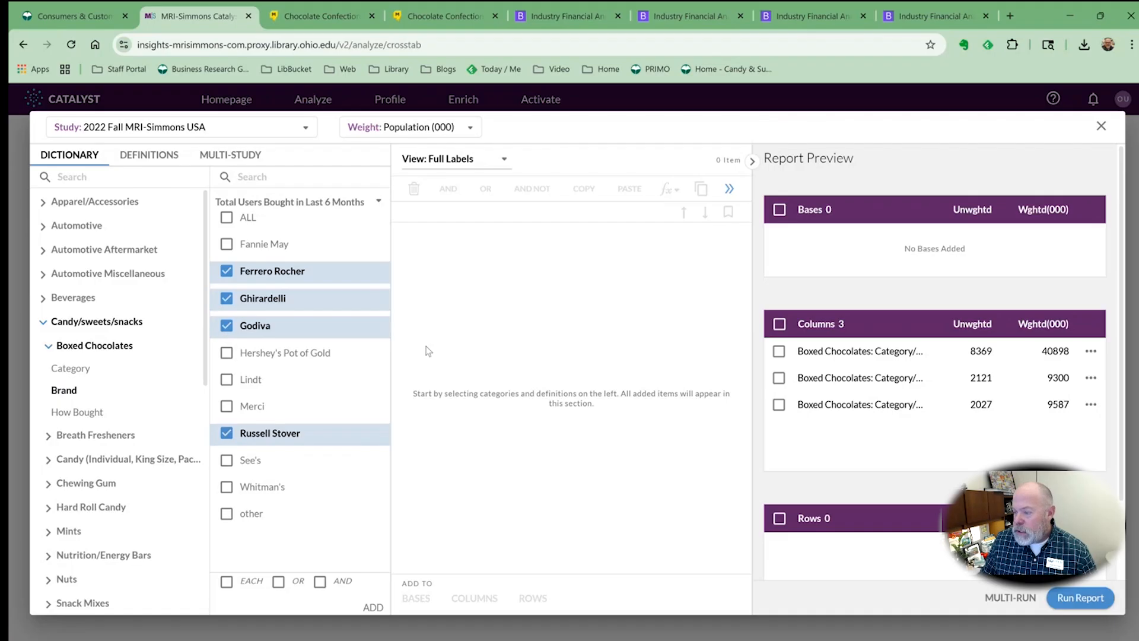
{"action": "left_click_drag", "start_coordinate": [279, 300], "coordinate": [549, 257]}
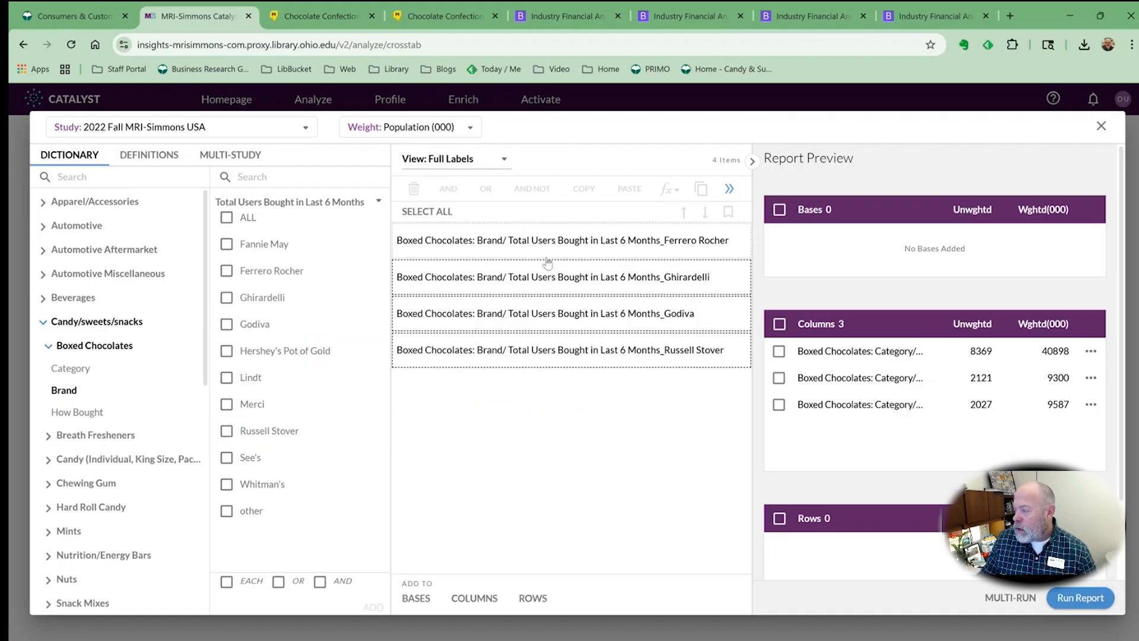
- Assign all four collected chocolate brands to the report's rows together
{"action": "scroll", "coordinate": [840, 487], "scroll_direction": "down", "scroll_amount": 3}
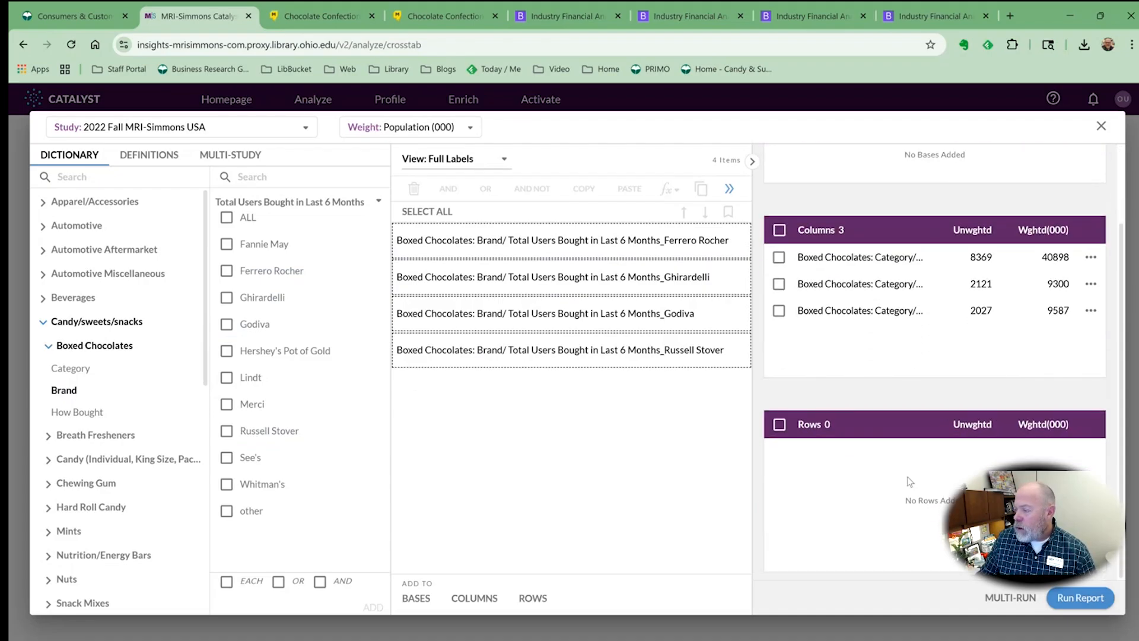
{"action": "left_click_drag", "start_coordinate": [514, 244], "coordinate": [537, 239]}
{"action": "left_click", "coordinate": [427, 211]}
{"action": "left_click_drag", "start_coordinate": [472, 250], "coordinate": [856, 464]}
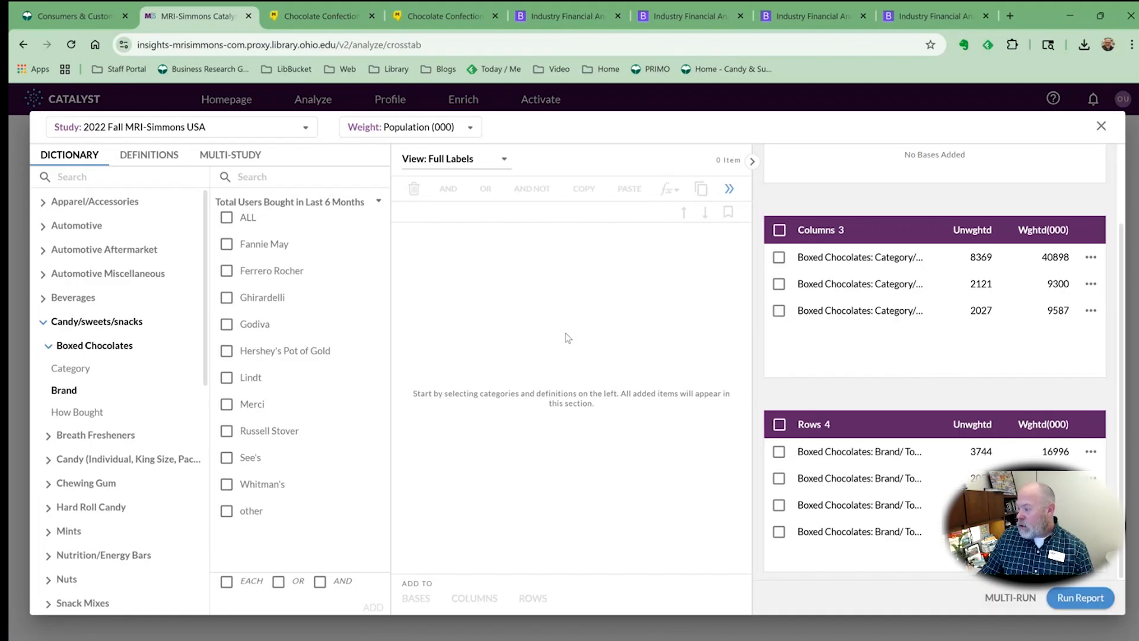
- Run the crosstab report of chocolate brands against light, medium and heavy boxed chocolate users
{"action": "key", "text": "ctrl+minus"}
{"action": "key", "text": "ctrl+minus"}
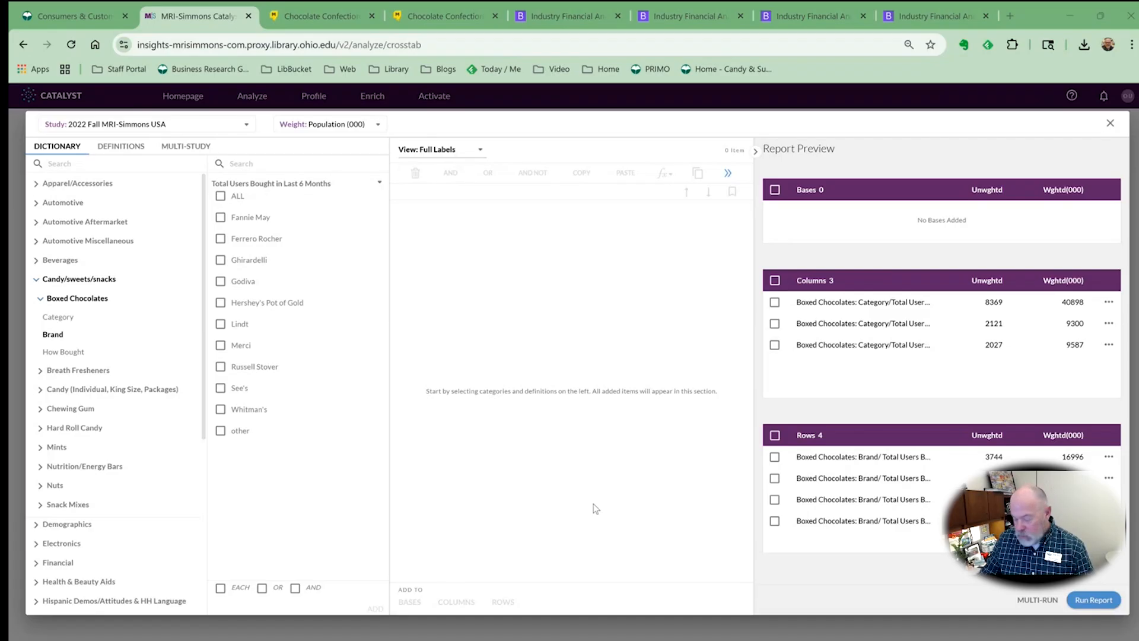
{"action": "key", "text": "ctrl+plus"}
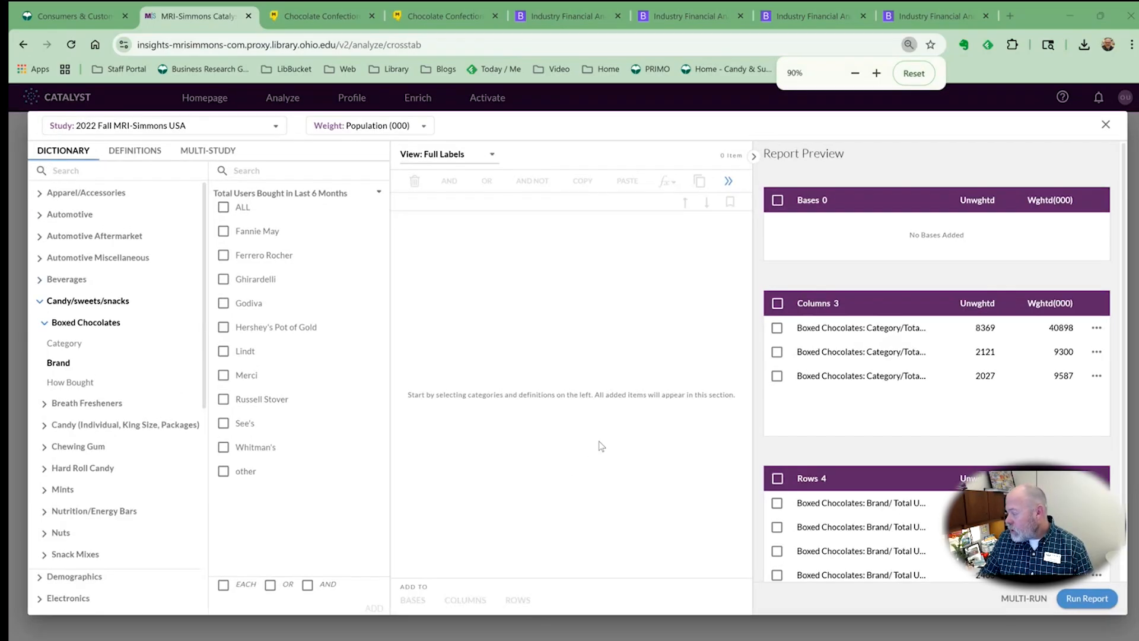
{"action": "key", "text": "ctrl+plus"}
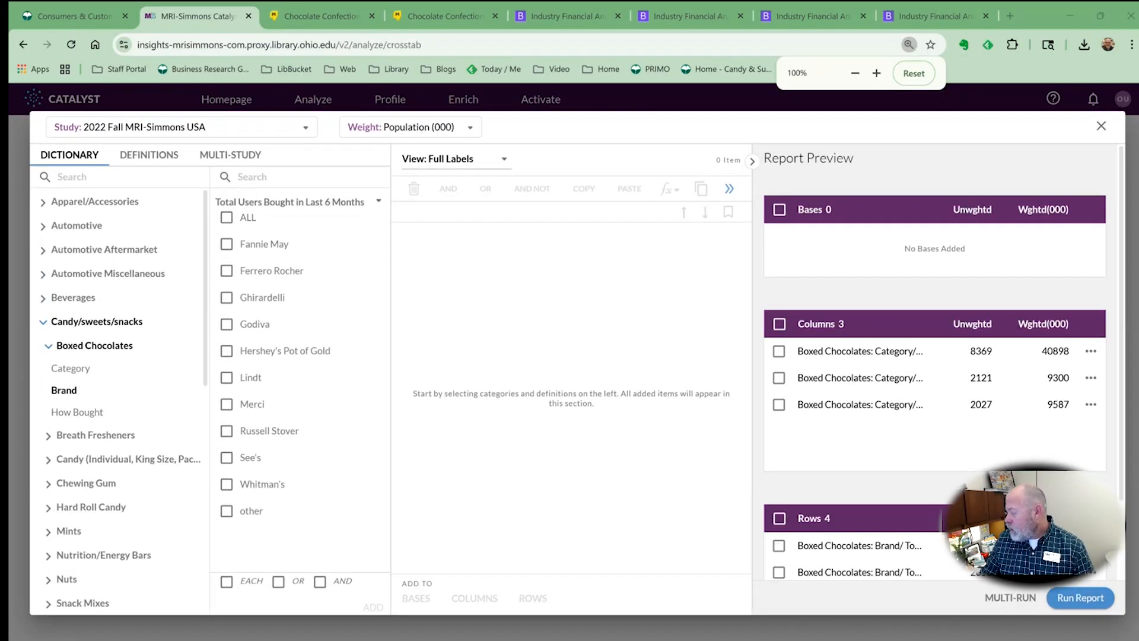
{"action": "left_click", "coordinate": [1081, 598]}
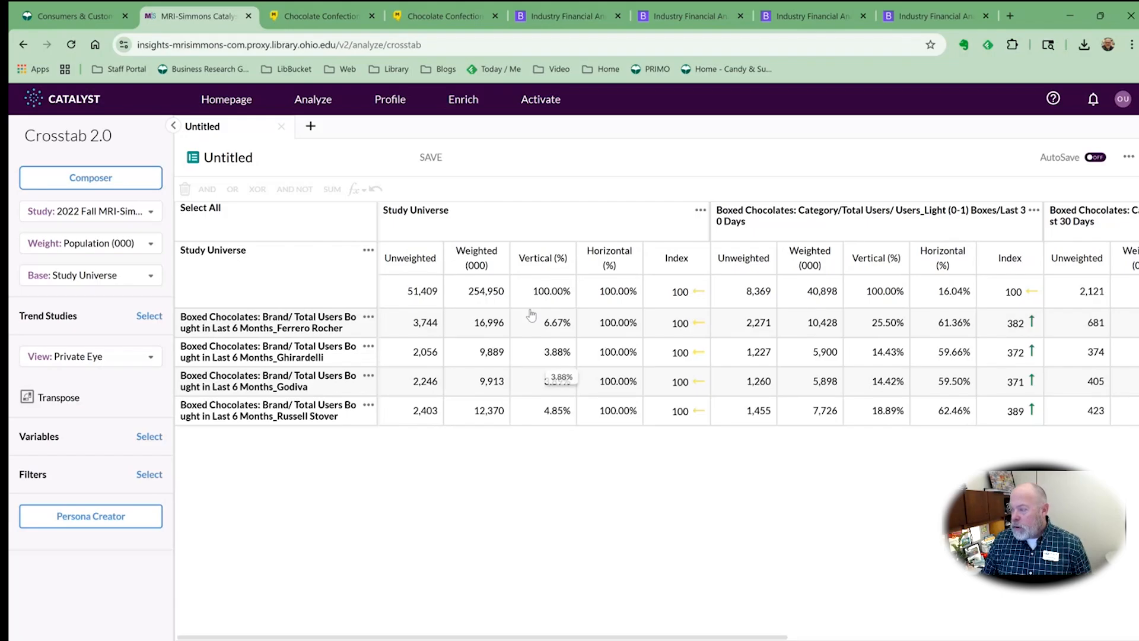
- Examine the Study Universe figures and compare each brand's percentages and index across the light, medium and heavy user columns
{"action": "left_click_drag", "start_coordinate": [466, 214], "coordinate": [383, 213]}
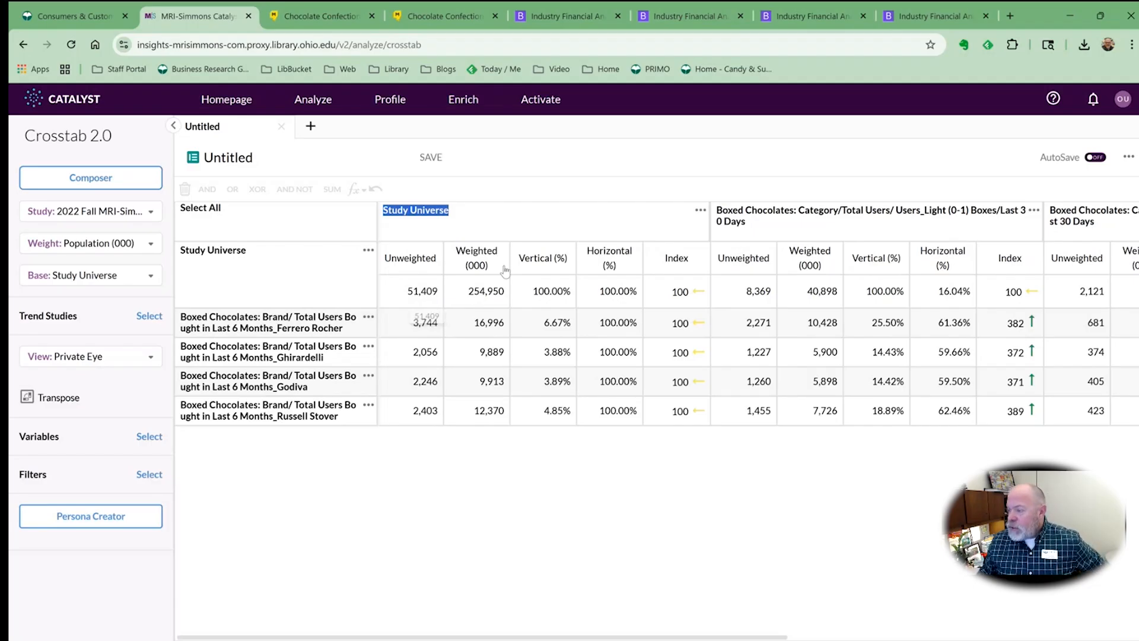
{"action": "left_click", "coordinate": [506, 214]}
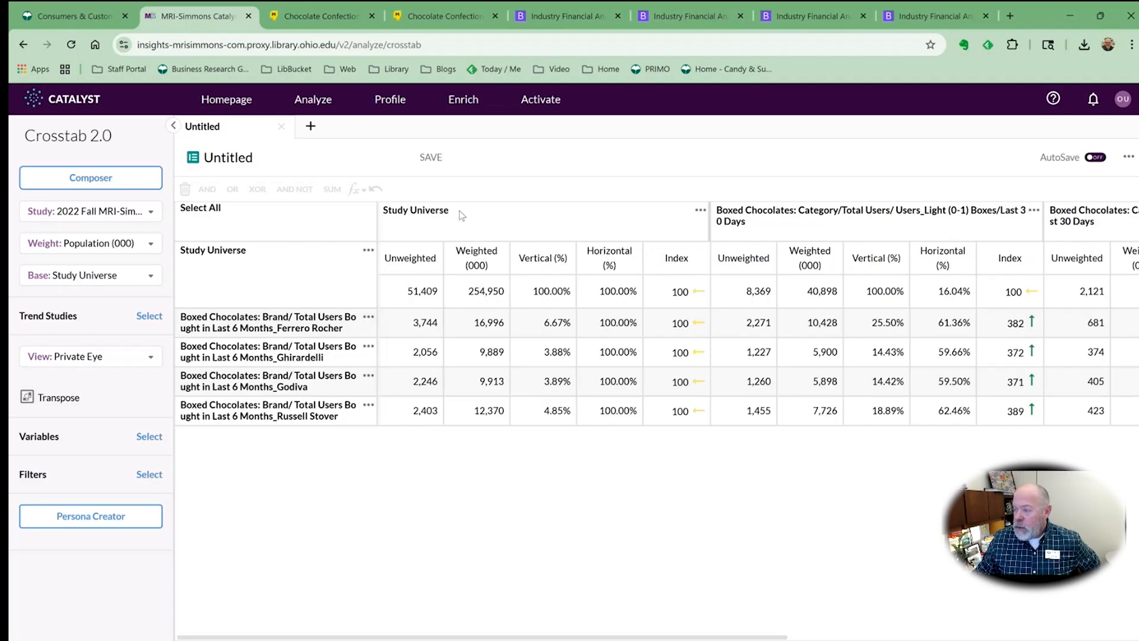
{"action": "left_click_drag", "start_coordinate": [471, 213], "coordinate": [385, 213]}
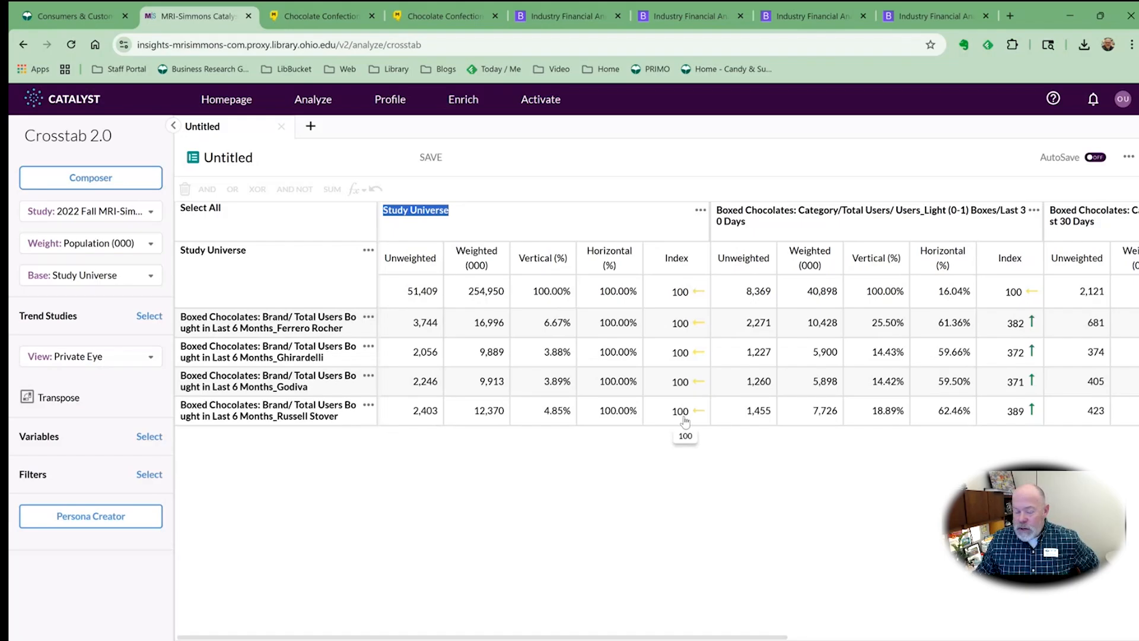
{"action": "left_click", "coordinate": [614, 219]}
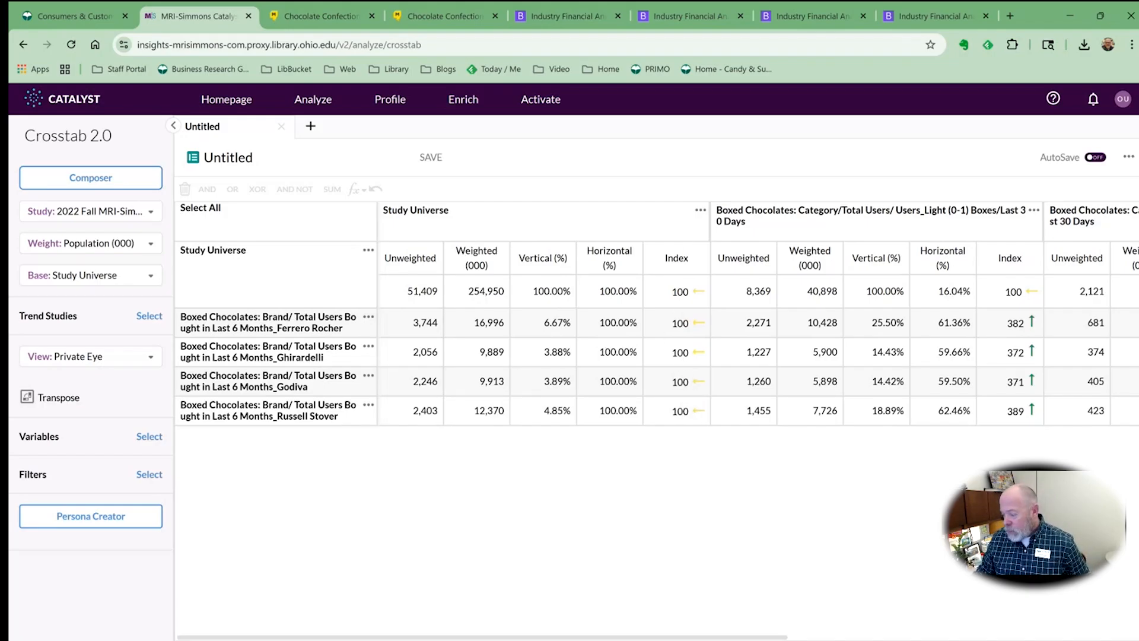
{"action": "left_click_drag", "start_coordinate": [580, 637], "coordinate": [777, 636]}
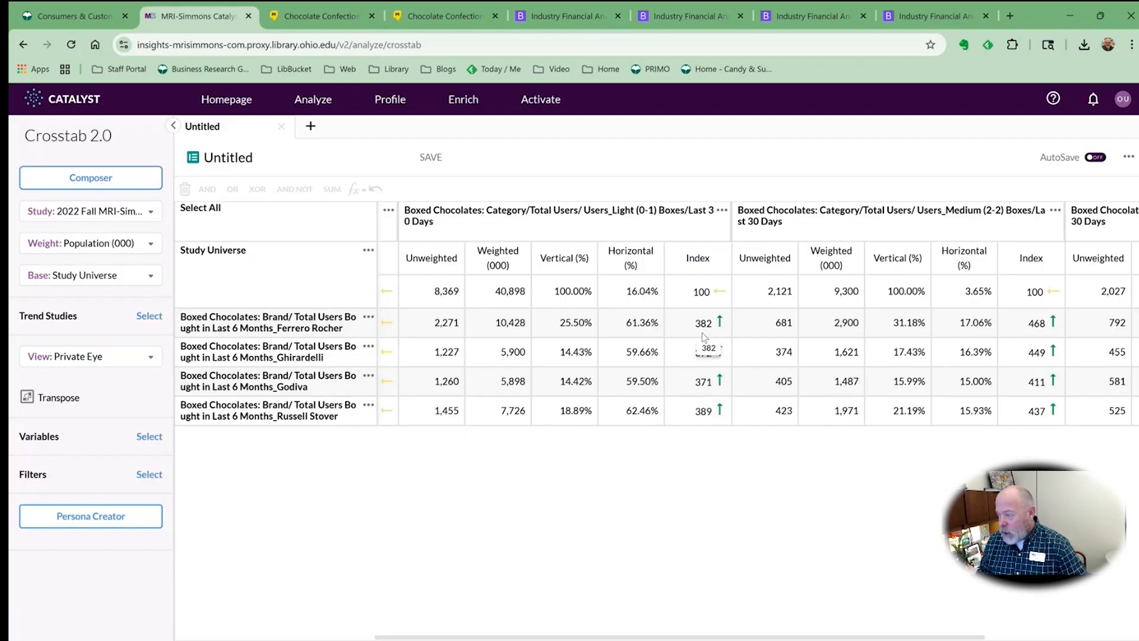
{"action": "mouse_move", "coordinate": [534, 636]}
{"action": "left_mouse_down"}
{"action": "mouse_move", "coordinate": [505, 635]}
{"action": "mouse_move", "coordinate": [554, 636]}
{"action": "left_mouse_up"}
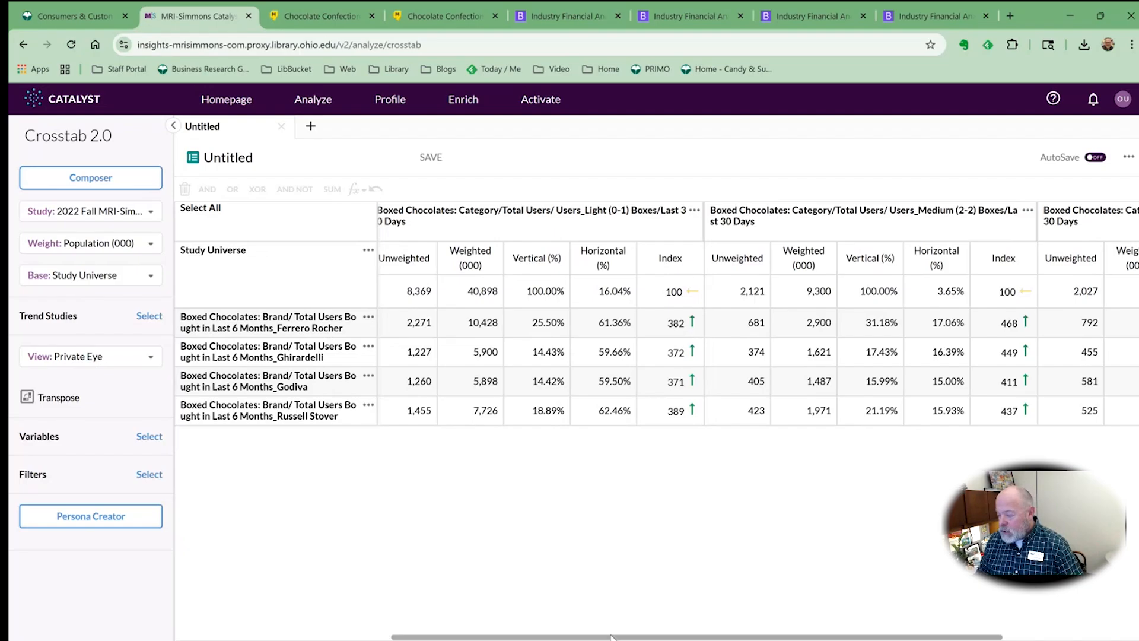
{"action": "left_click_drag", "start_coordinate": [613, 638], "coordinate": [775, 636]}
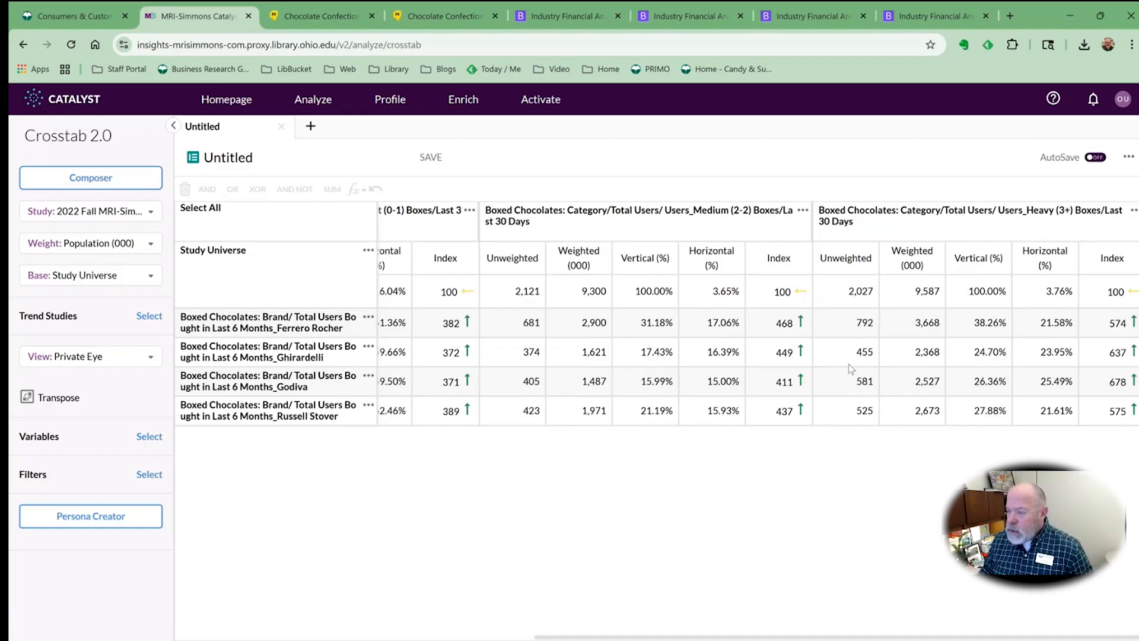
- Reopen the report composer and search the Food Attitudes statements in the Psychographics category for "gourm"
{"action": "left_click", "coordinate": [90, 177]}
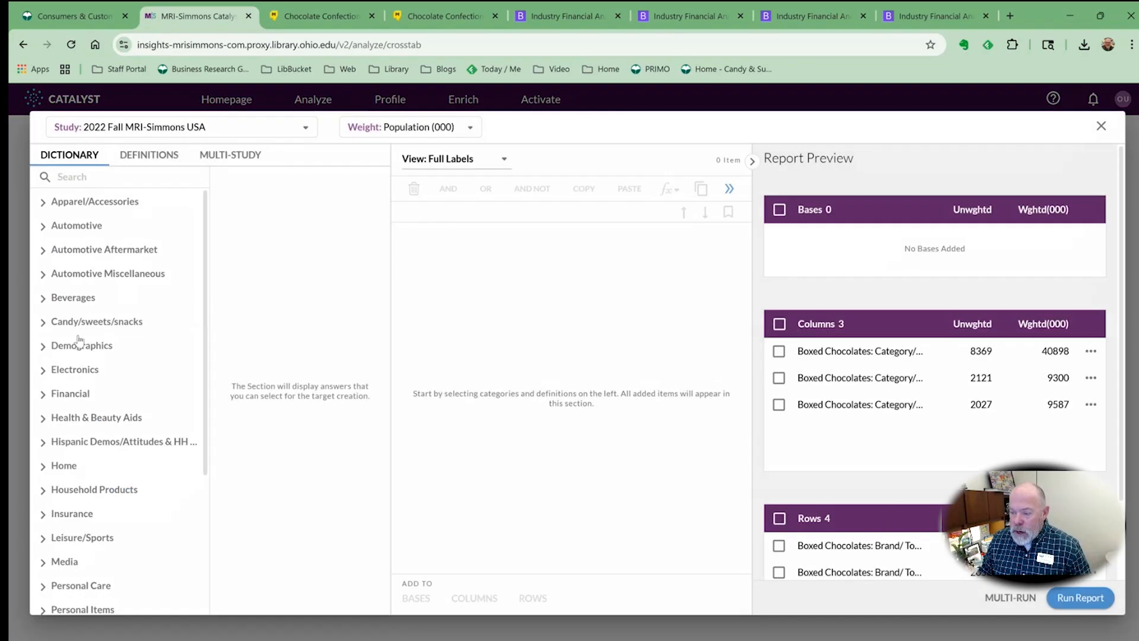
{"action": "scroll", "coordinate": [73, 306], "scroll_direction": "down", "scroll_amount": 3}
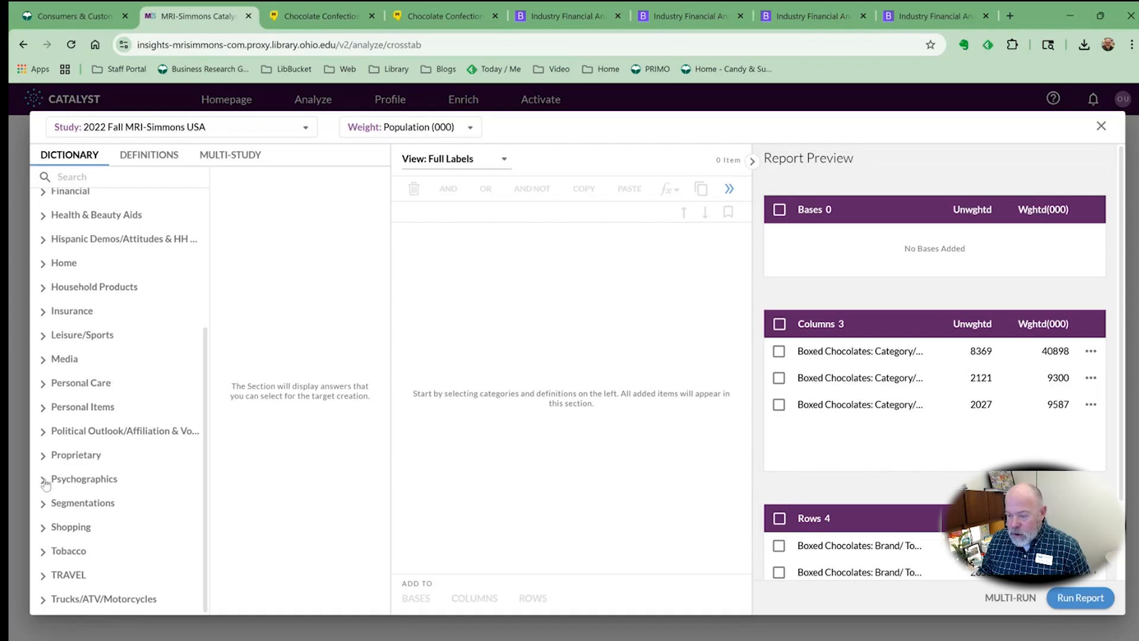
{"action": "left_click", "coordinate": [44, 480]}
{"action": "scroll", "coordinate": [90, 425], "scroll_direction": "down", "scroll_amount": 3}
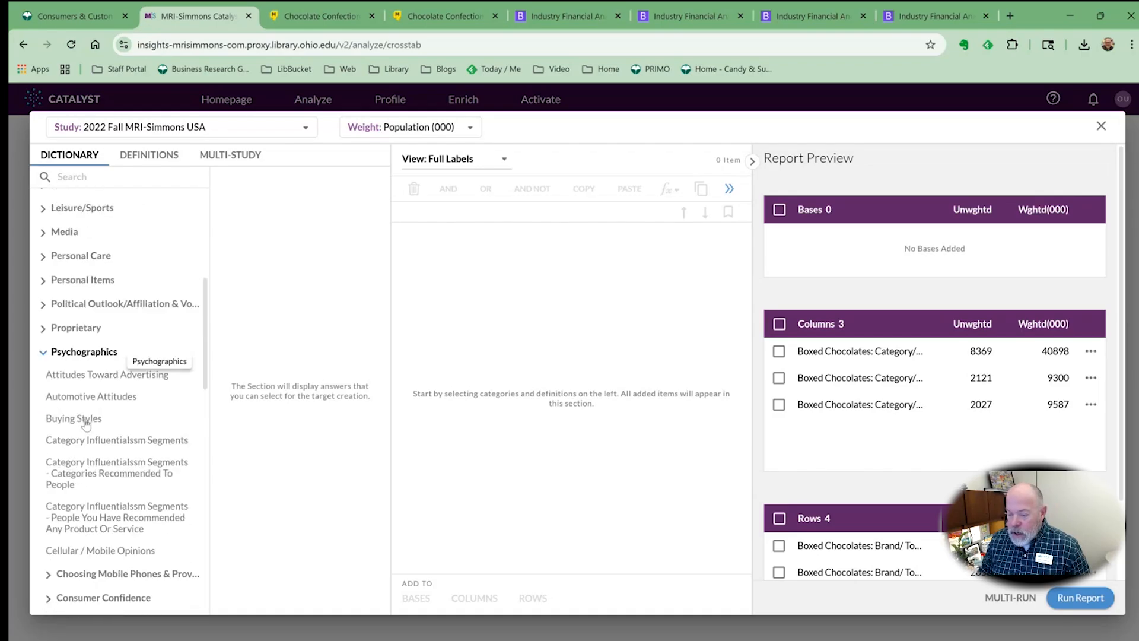
{"action": "scroll", "coordinate": [115, 416], "scroll_direction": "down", "scroll_amount": 3}
{"action": "scroll", "coordinate": [115, 416], "scroll_direction": "down", "scroll_amount": 5}
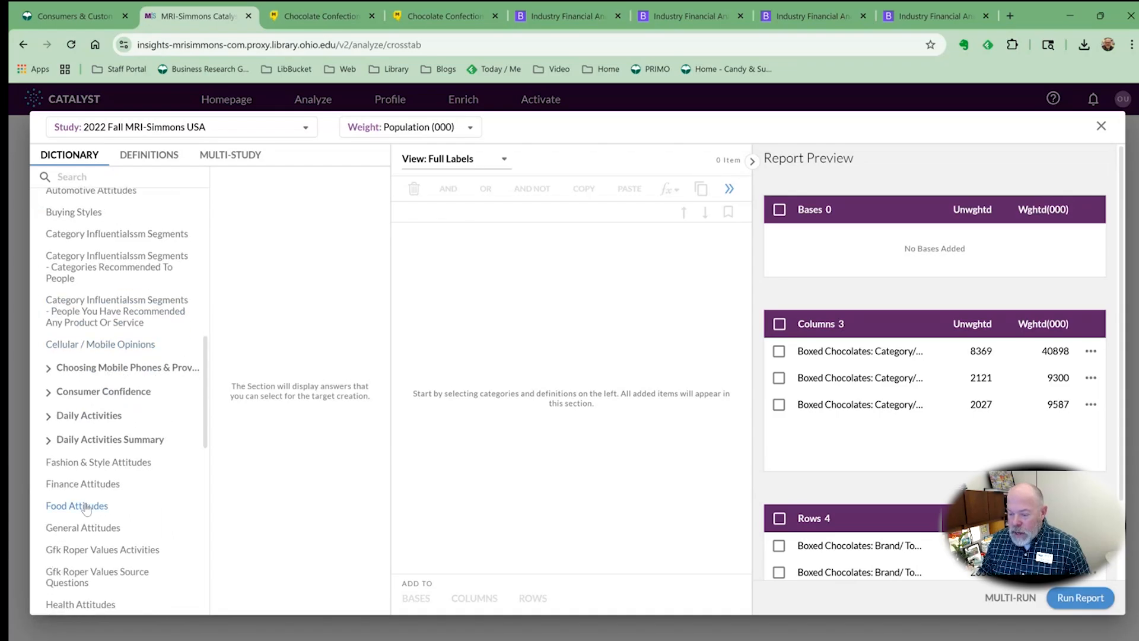
{"action": "left_click", "coordinate": [86, 508]}
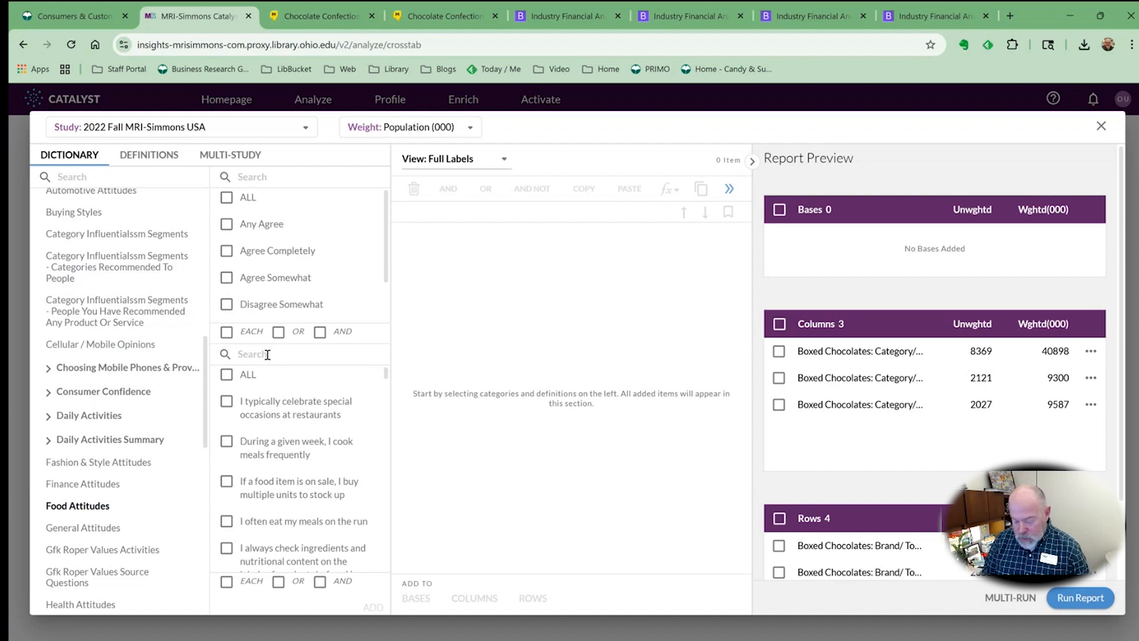
{"action": "type", "text": "gourm"}
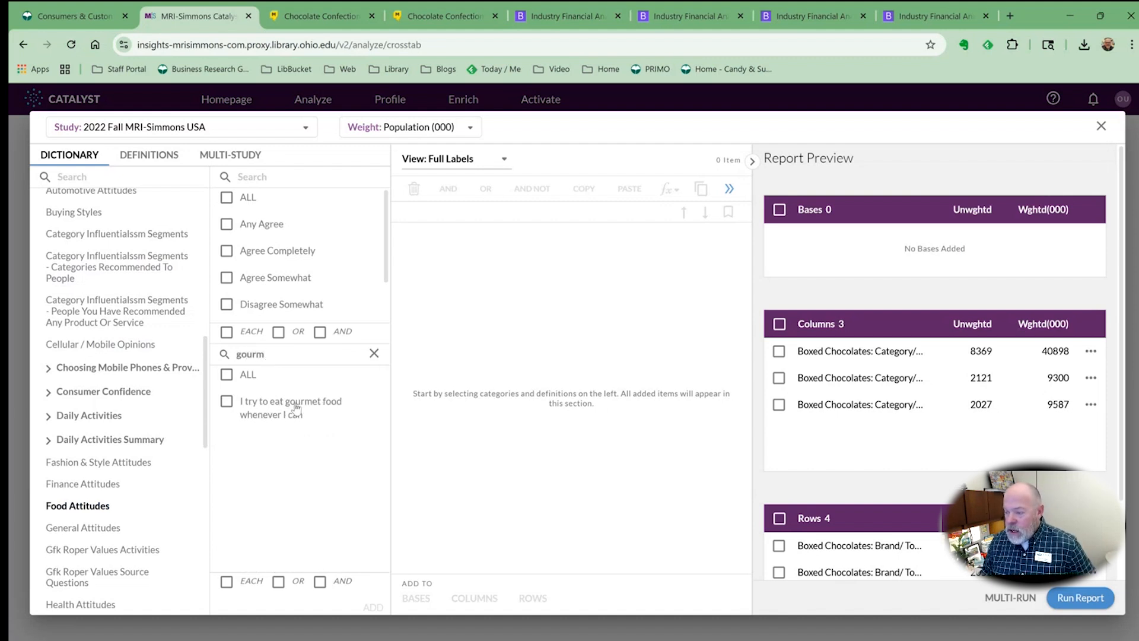
- Collect the statement "I try to eat gourmet food whenever I can" with the Any Agree answer in the working list
{"action": "left_click", "coordinate": [226, 402]}
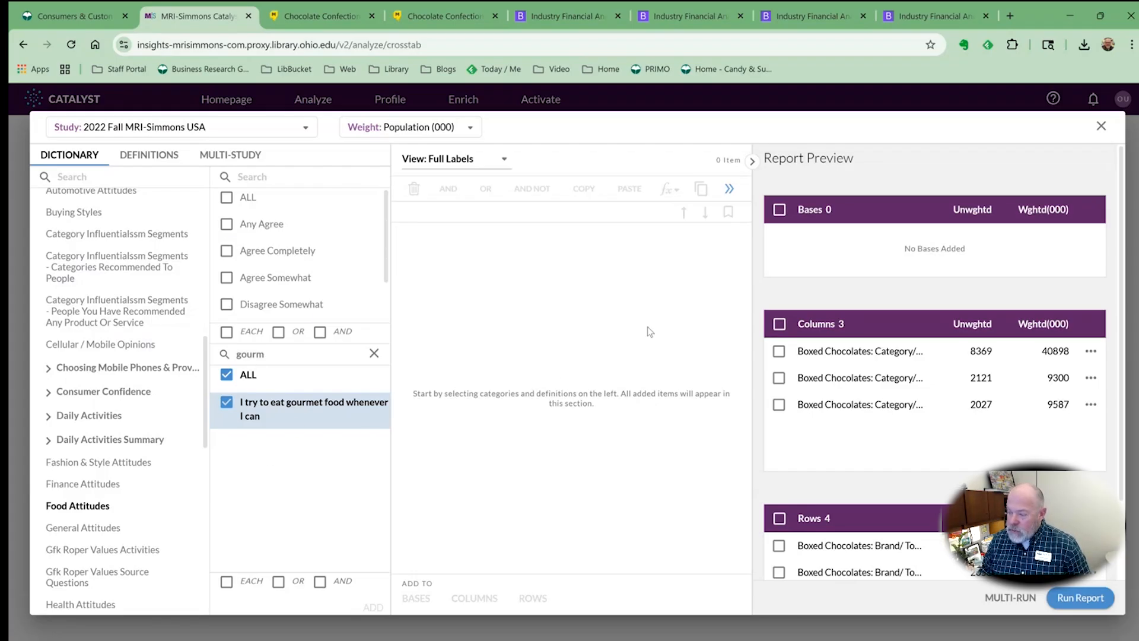
{"action": "scroll", "coordinate": [270, 220], "scroll_direction": "down", "scroll_amount": 2}
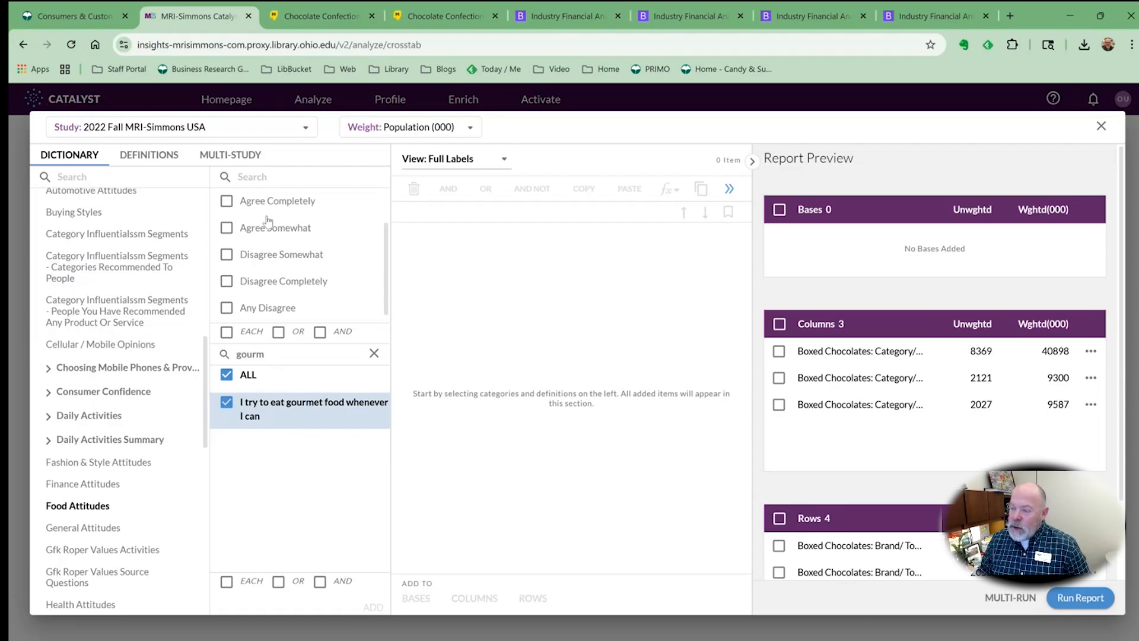
{"action": "scroll", "coordinate": [276, 254], "scroll_direction": "up", "scroll_amount": 2}
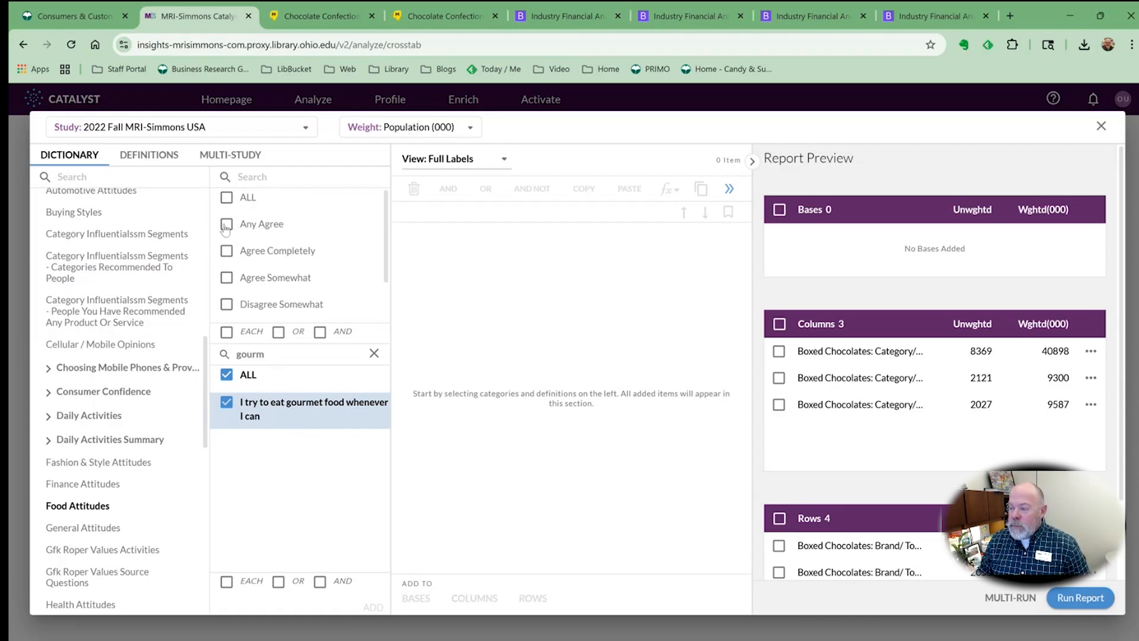
{"action": "left_click", "coordinate": [226, 225]}
{"action": "scroll", "coordinate": [306, 203], "scroll_direction": "down", "scroll_amount": 2}
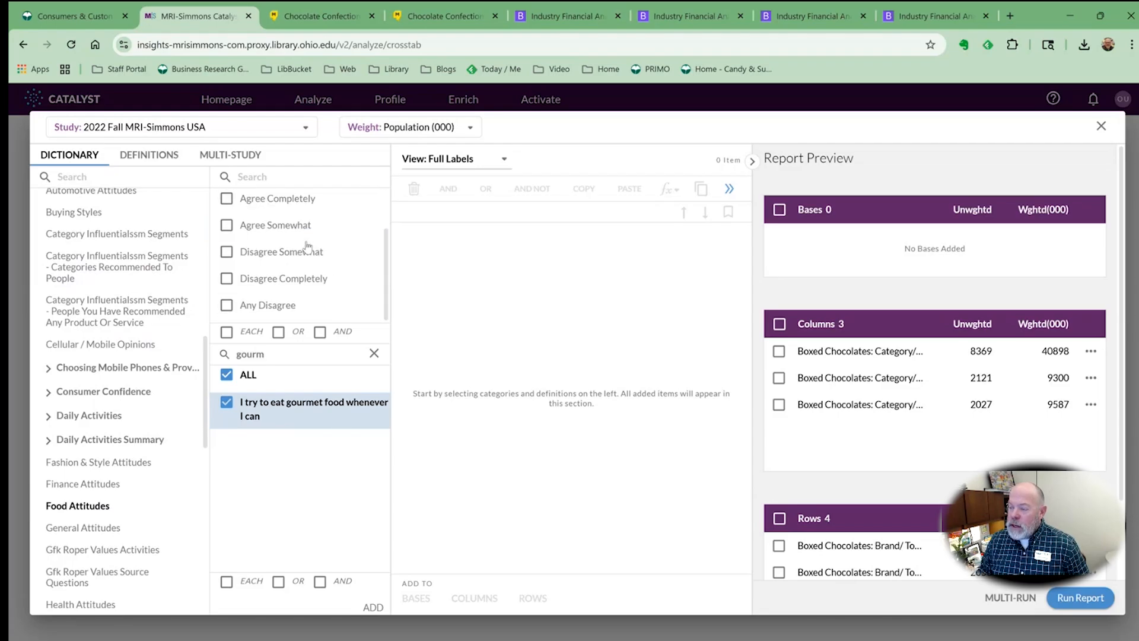
{"action": "scroll", "coordinate": [308, 246], "scroll_direction": "up", "scroll_amount": 2}
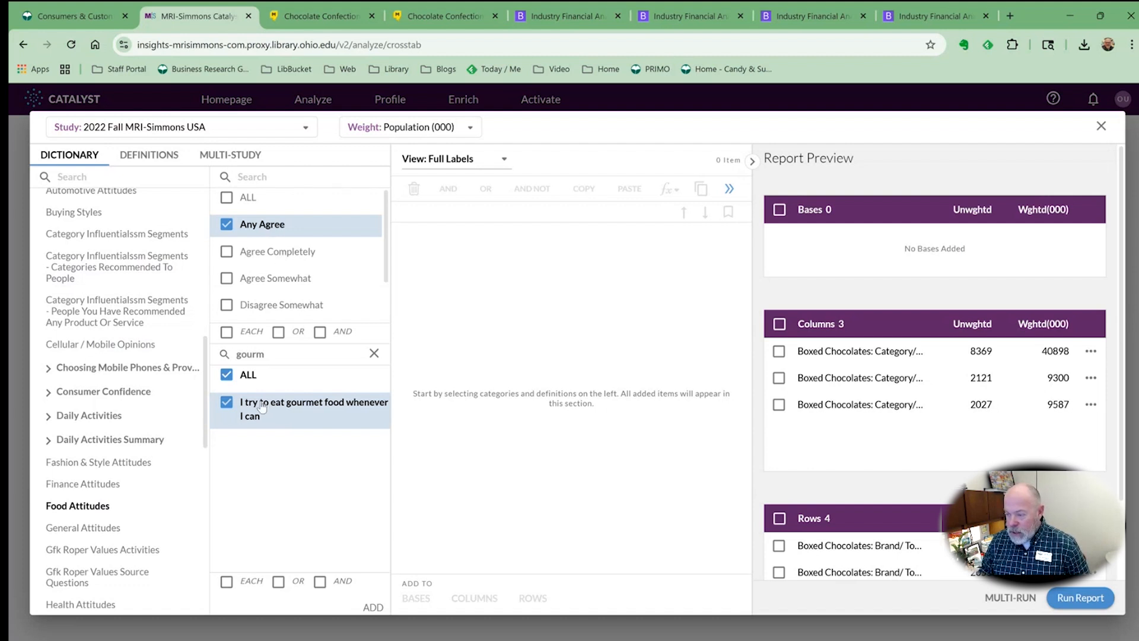
{"action": "left_click_drag", "start_coordinate": [262, 406], "coordinate": [511, 265]}
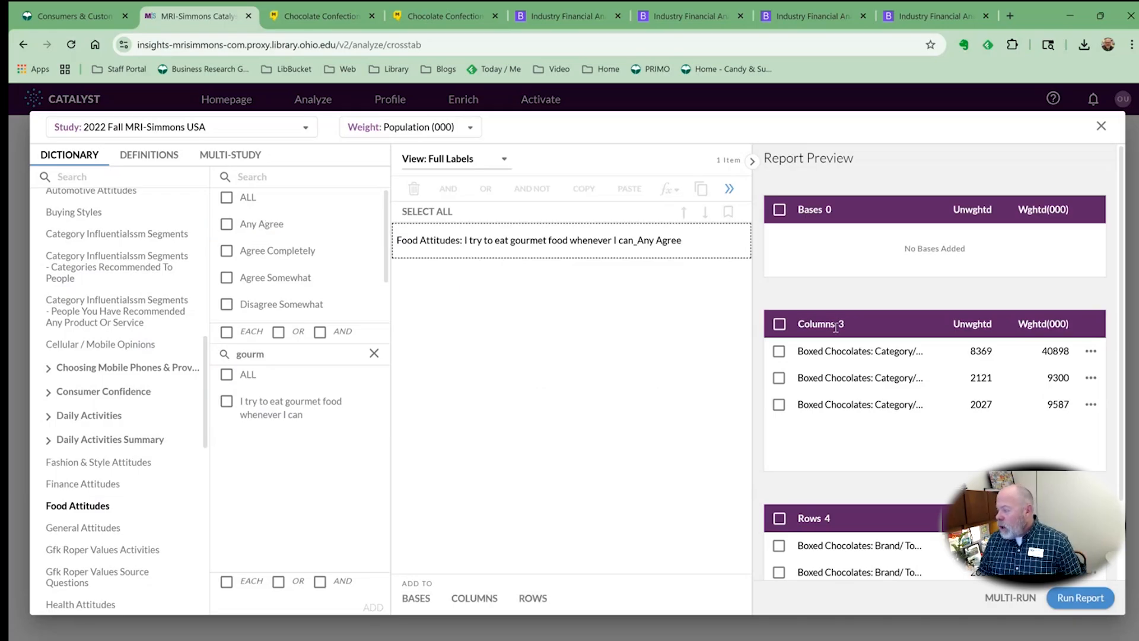
- Add the gourmet food attitude as the first of the report's columns and rerun the crosstab
{"action": "scroll", "coordinate": [836, 324], "scroll_direction": "down", "scroll_amount": 1}
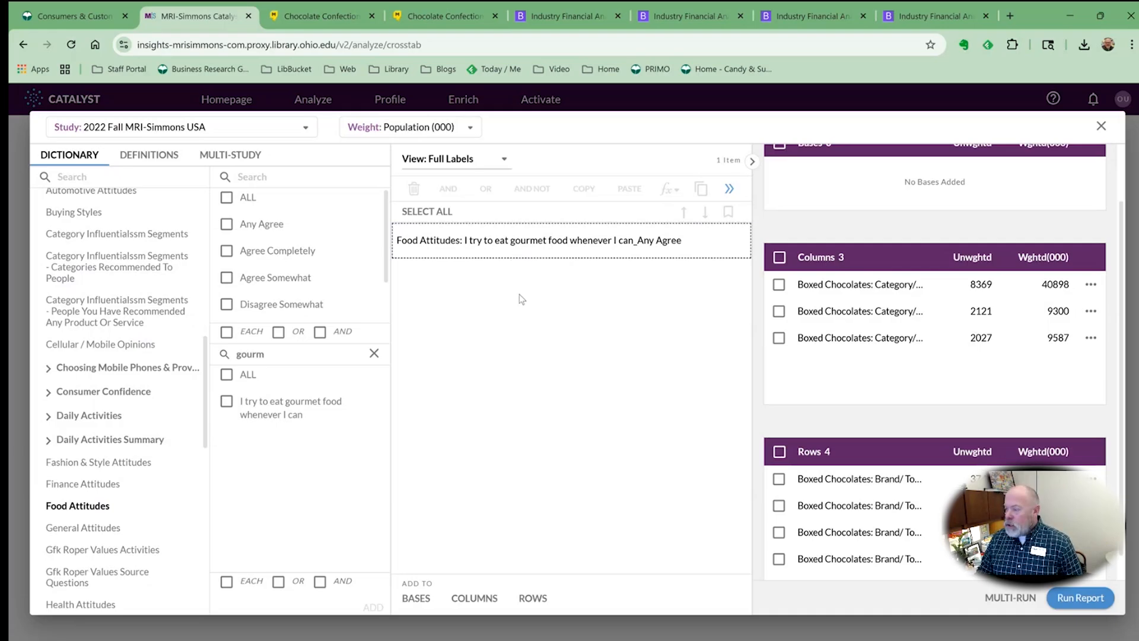
{"action": "left_click_drag", "start_coordinate": [453, 246], "coordinate": [837, 289]}
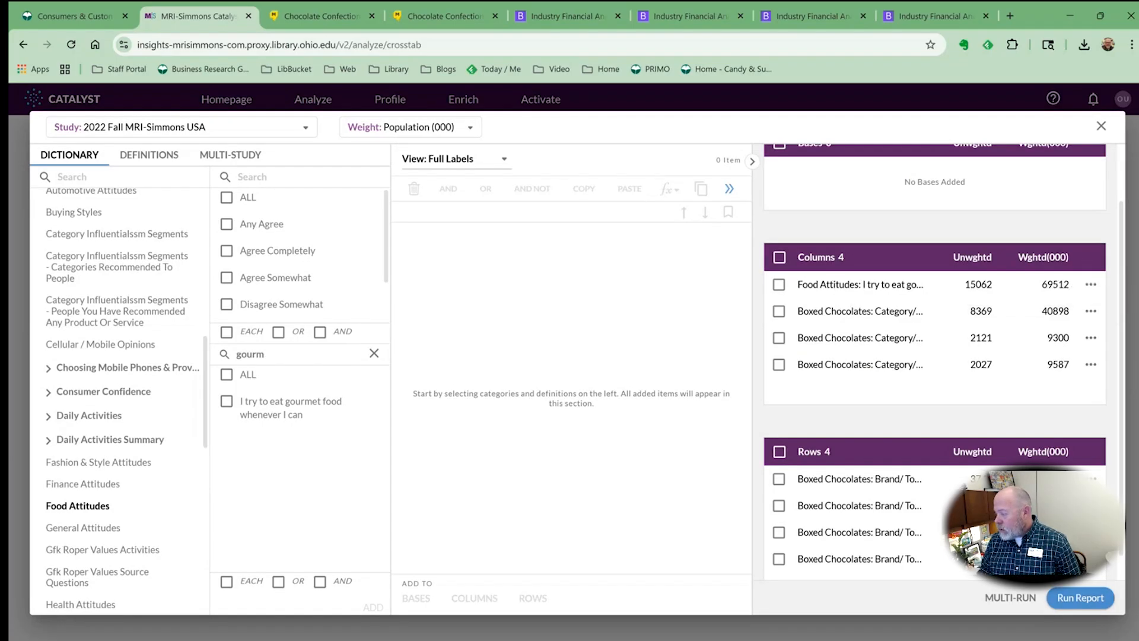
{"action": "left_click", "coordinate": [1081, 598]}
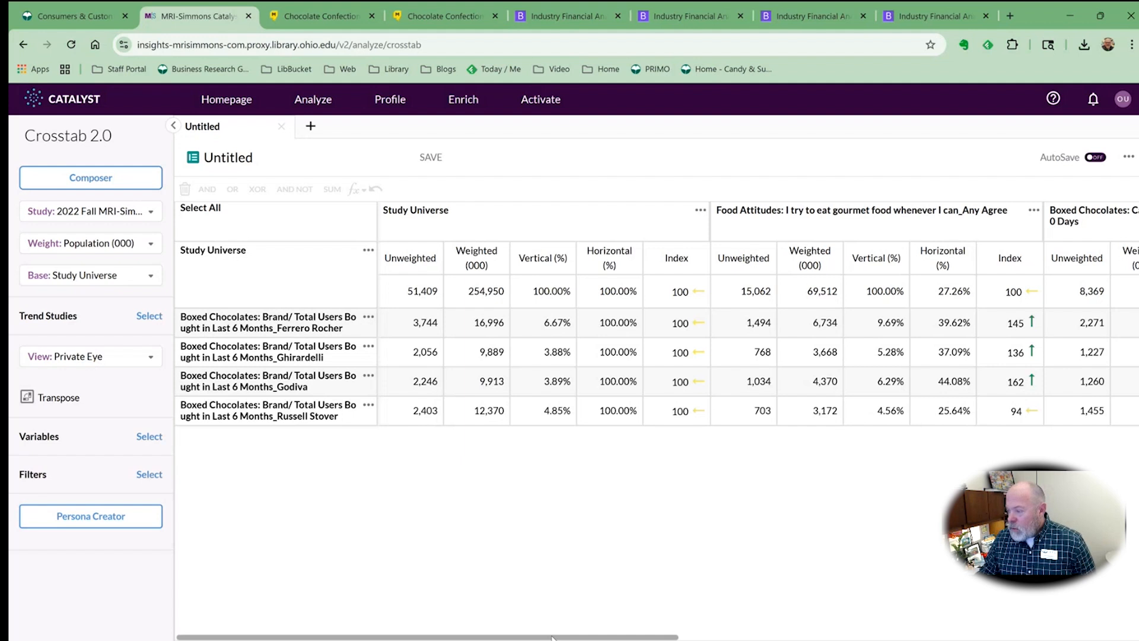
{"action": "left_click_drag", "start_coordinate": [552, 637], "coordinate": [702, 625]}
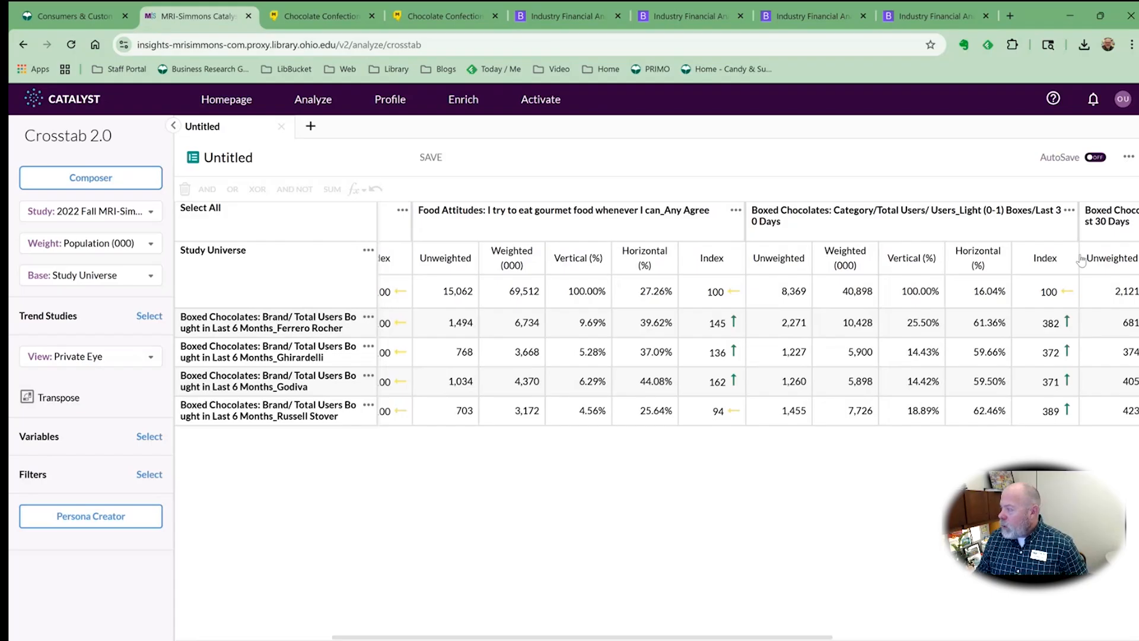
- Export the crosstab to Excel with all Standard bases selected and save the workbook in Downloads under the suggested name
{"action": "left_click", "coordinate": [1128, 158]}
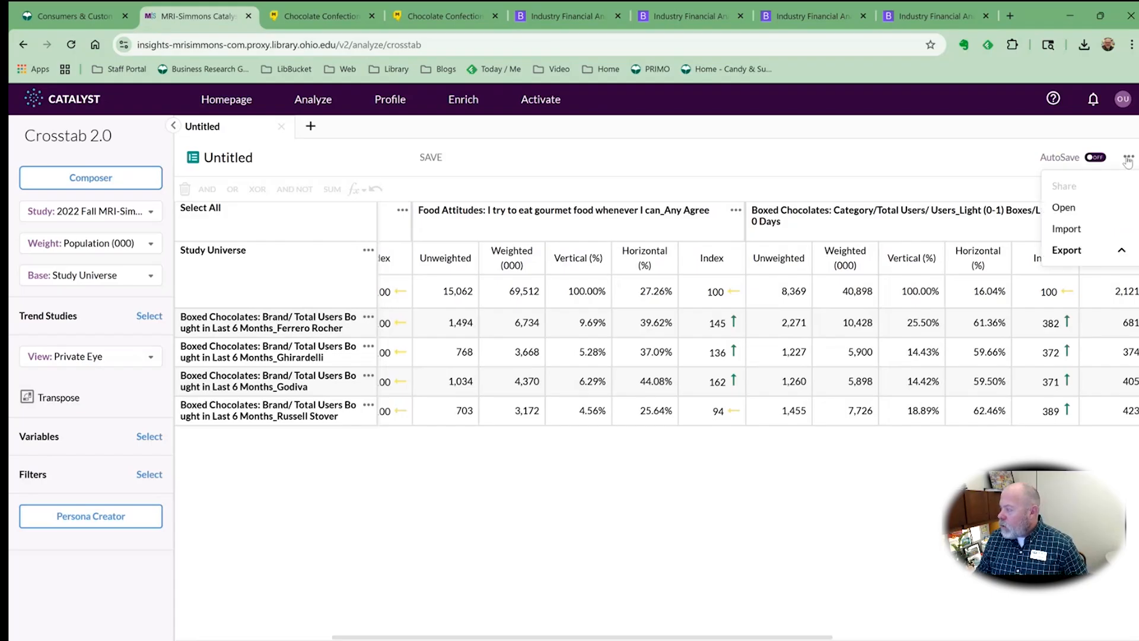
{"action": "left_click", "coordinate": [1074, 252]}
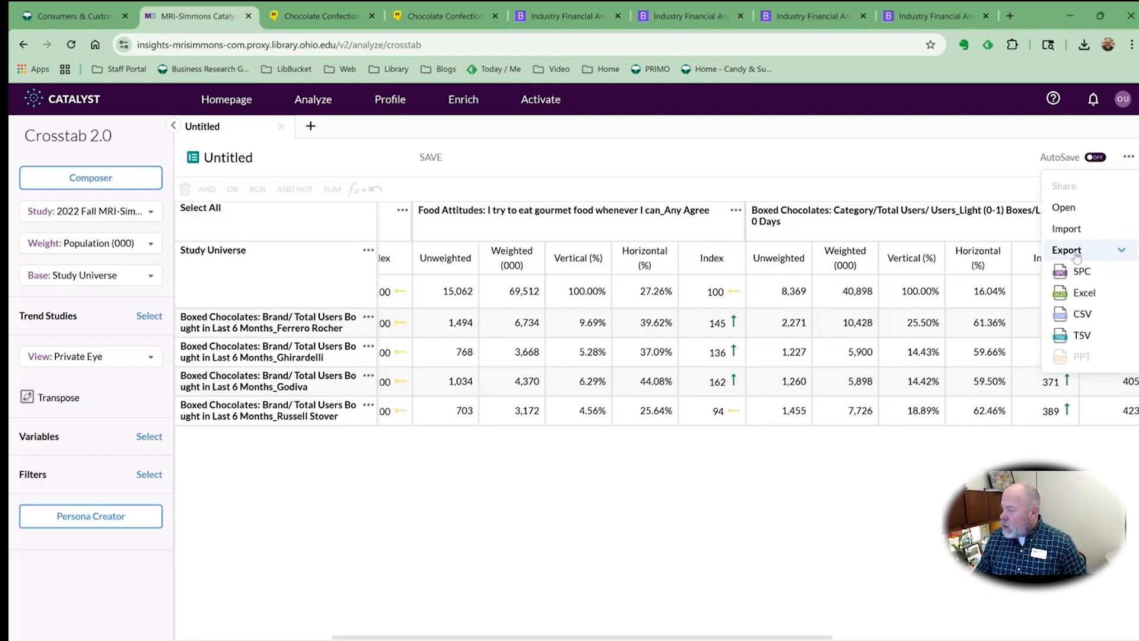
{"action": "left_click", "coordinate": [1086, 294]}
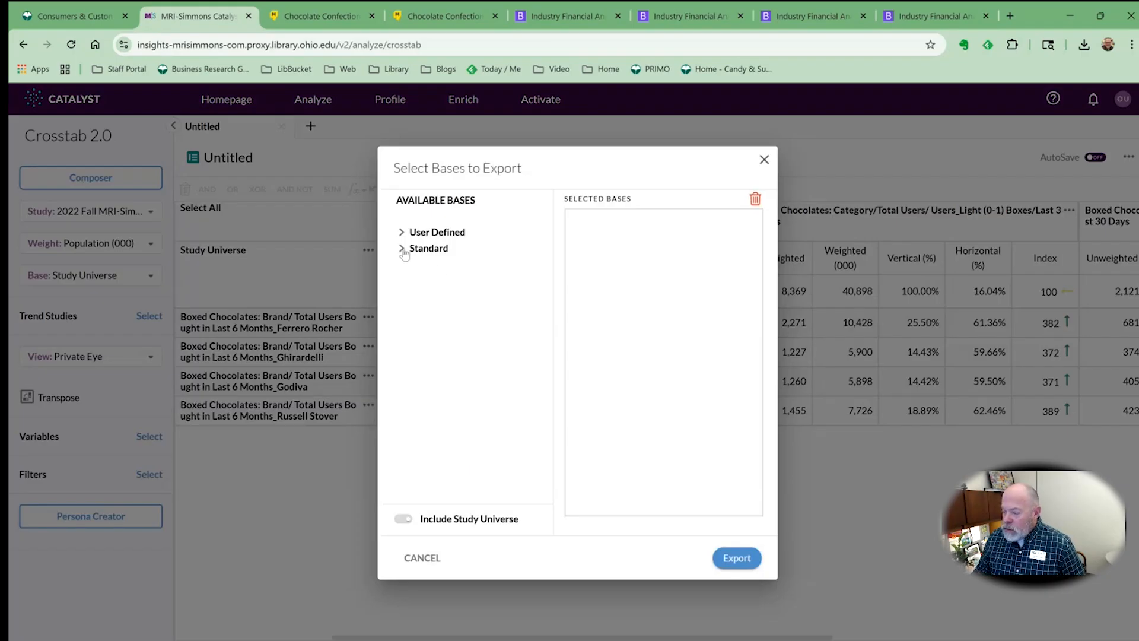
{"action": "left_click", "coordinate": [402, 250]}
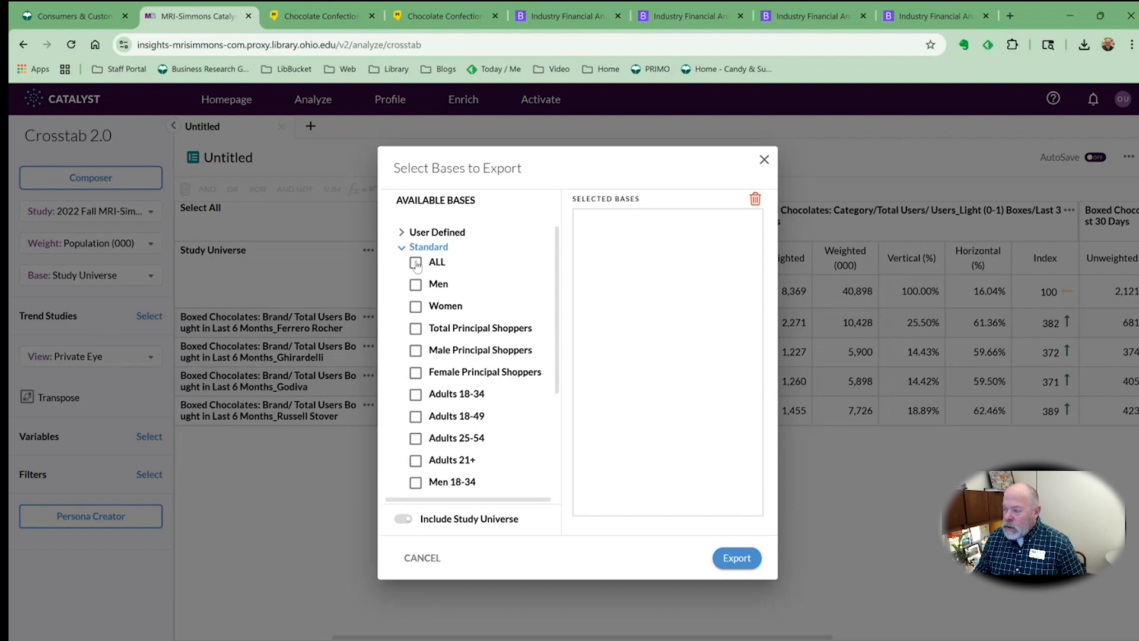
{"action": "left_click", "coordinate": [416, 263]}
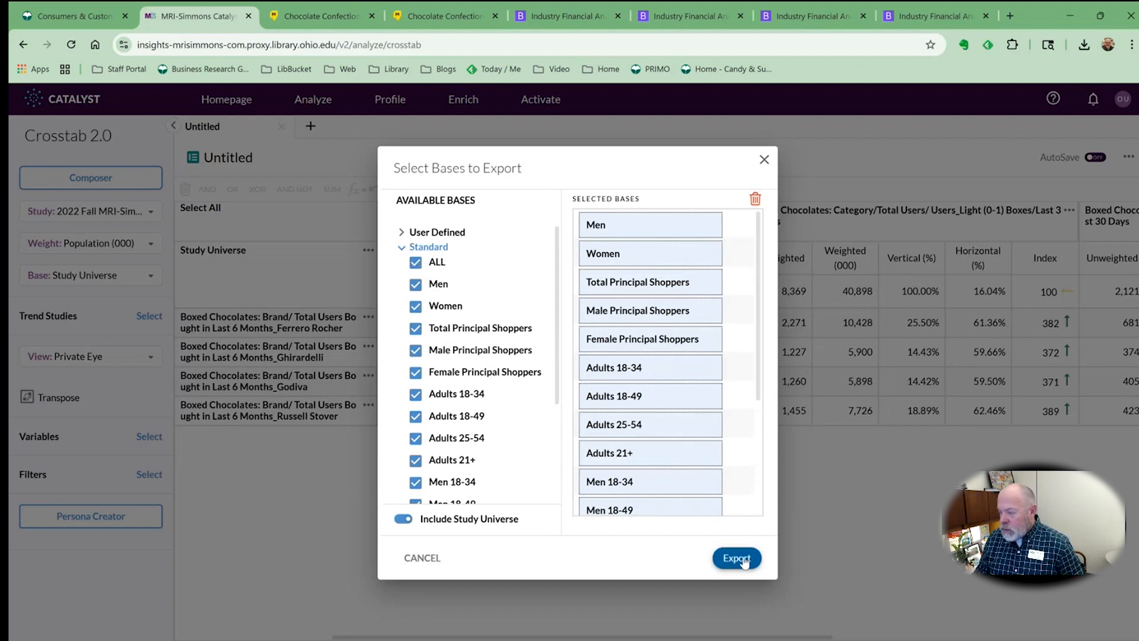
{"action": "scroll", "coordinate": [700, 346], "scroll_direction": "down", "scroll_amount": 2}
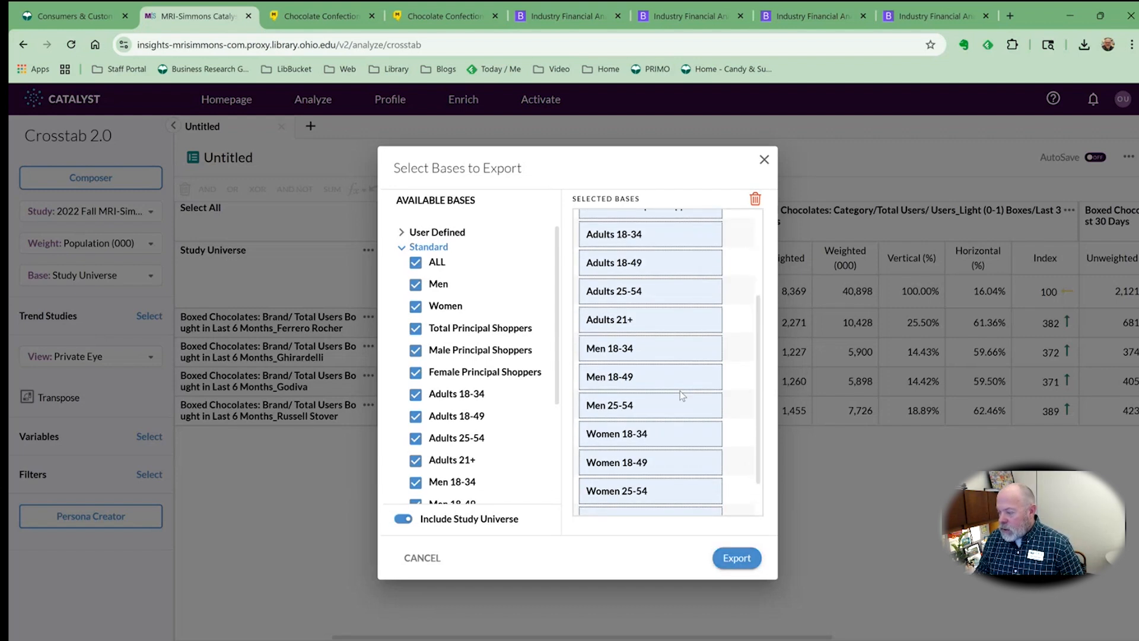
{"action": "left_click", "coordinate": [736, 558]}
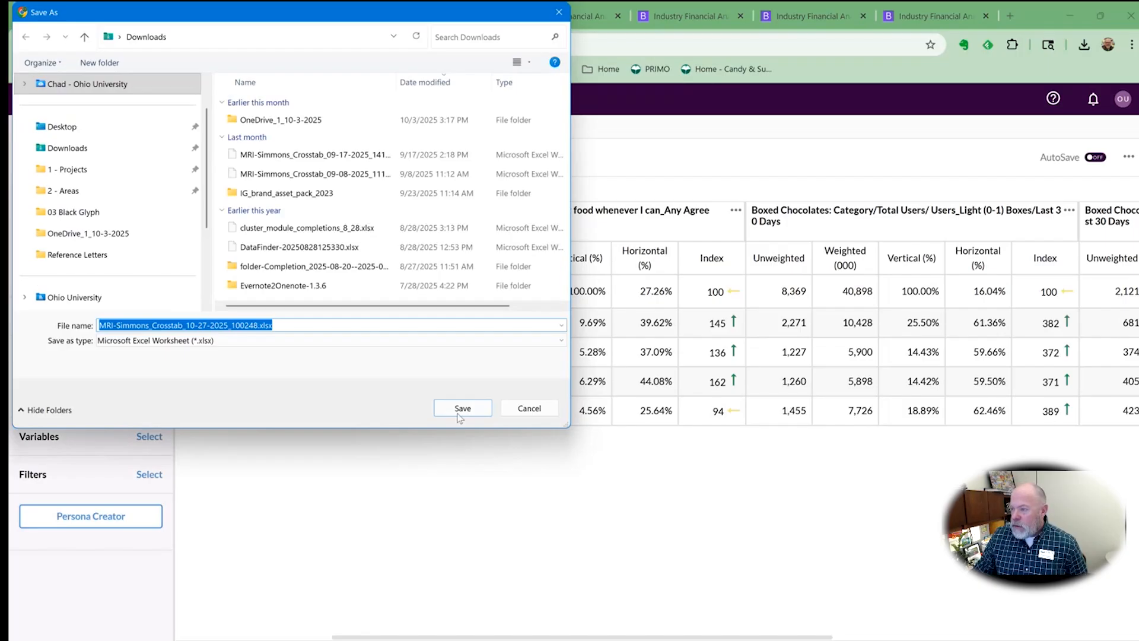
{"action": "left_click", "coordinate": [462, 408]}
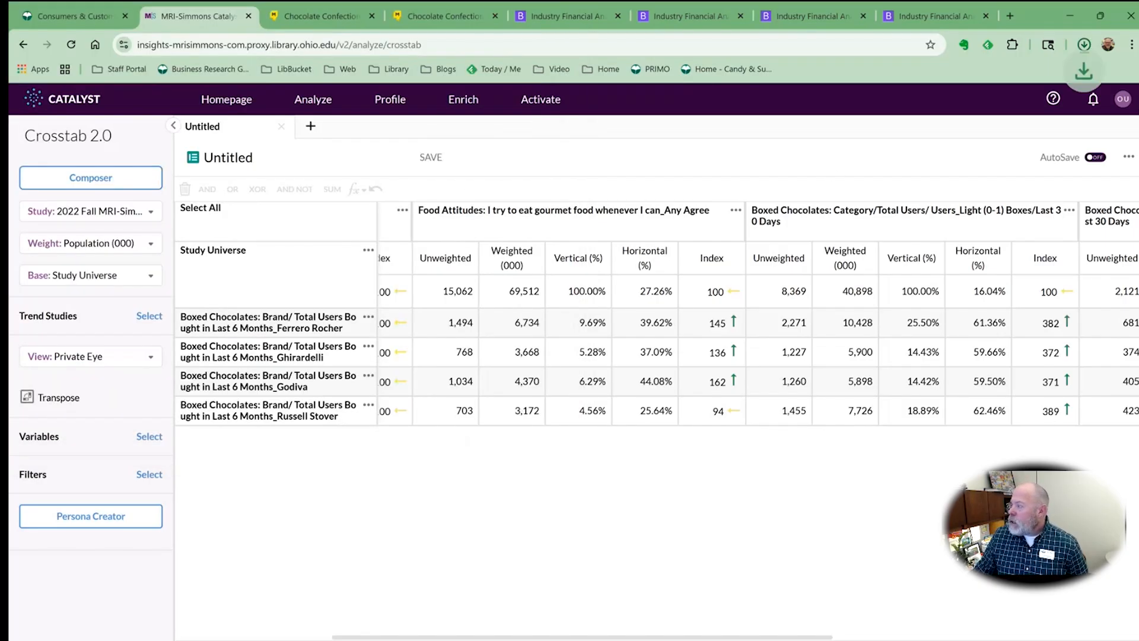
- Open the exported crosstab workbook in Excel and compare the Men, Women and Adults 18-34 sheets
{"action": "left_click", "coordinate": [1085, 44]}
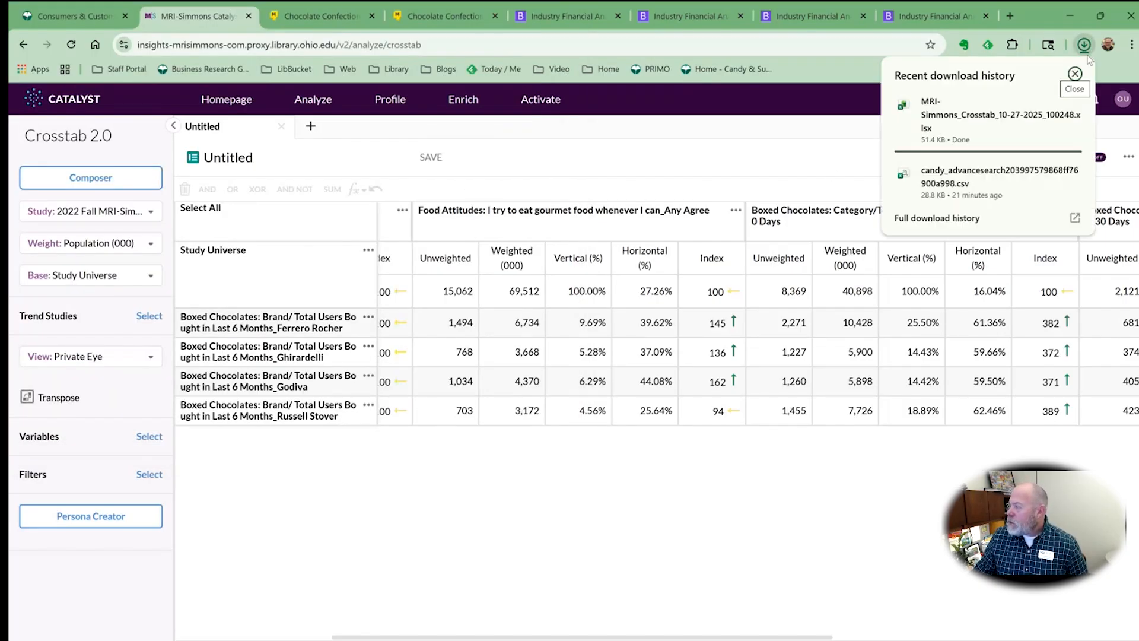
{"action": "left_click", "coordinate": [949, 125]}
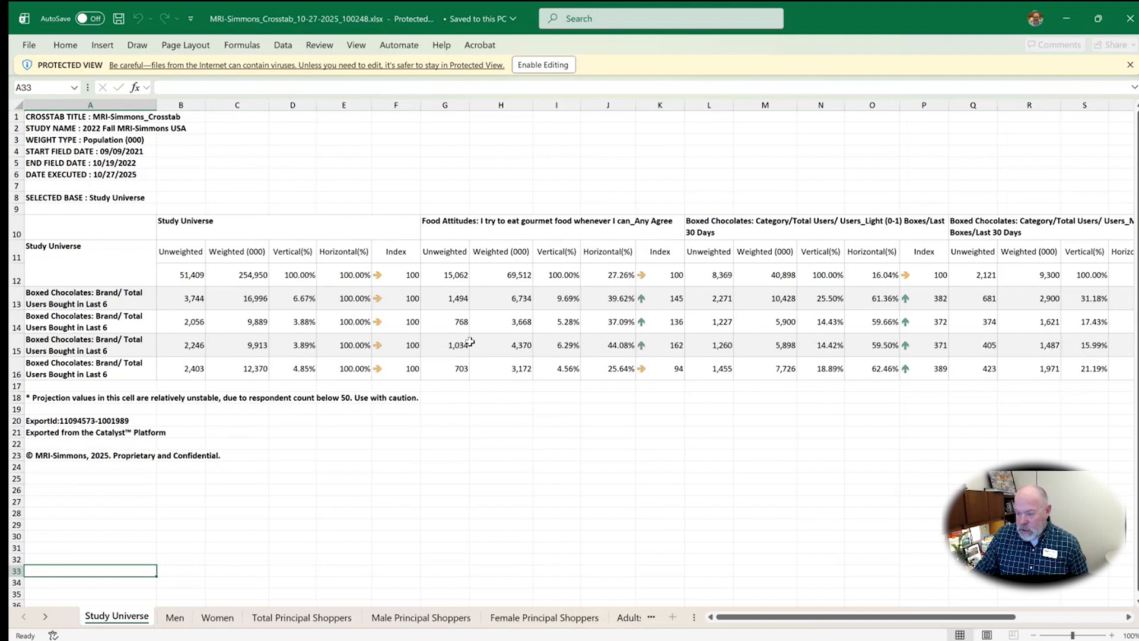
{"action": "left_click", "coordinate": [181, 621]}
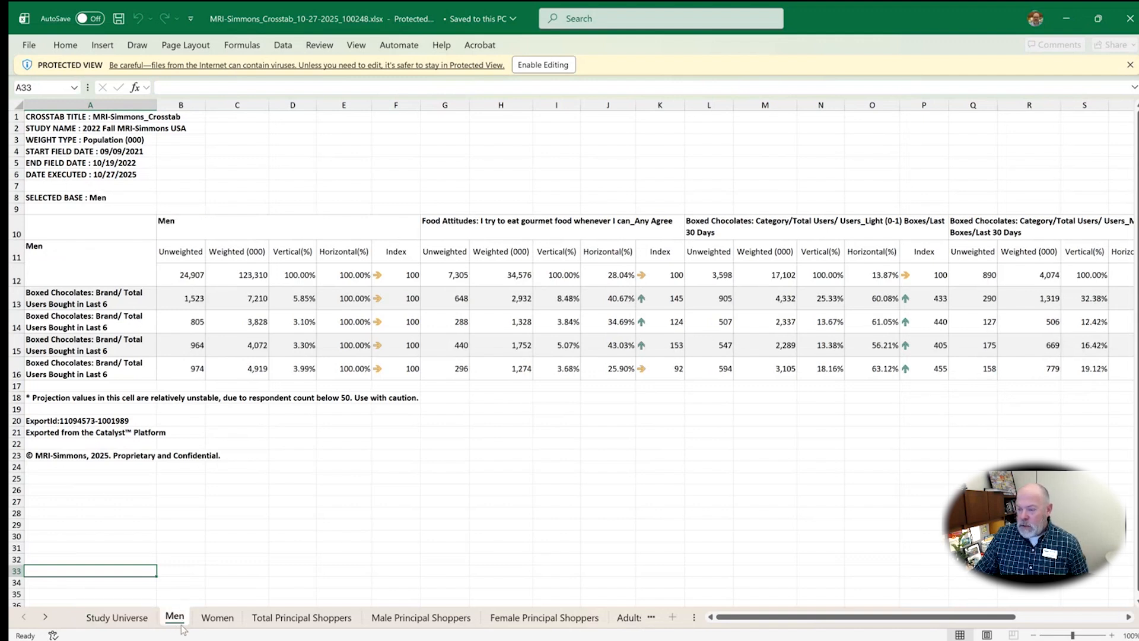
{"action": "left_click", "coordinate": [218, 621]}
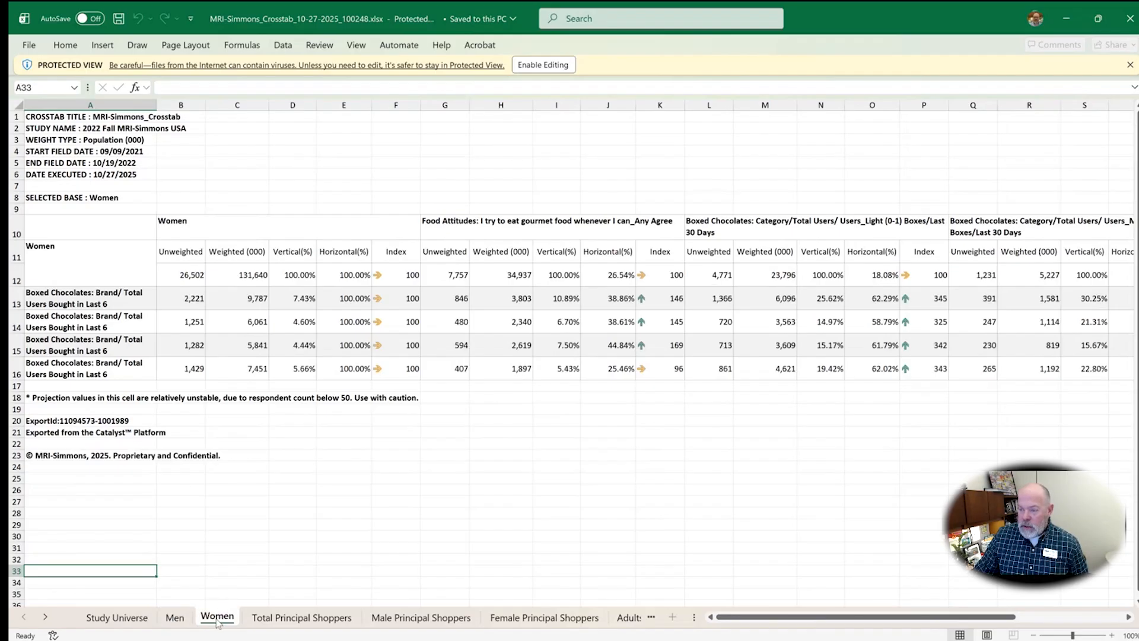
{"action": "left_click", "coordinate": [422, 620]}
{"action": "left_click", "coordinate": [631, 619]}
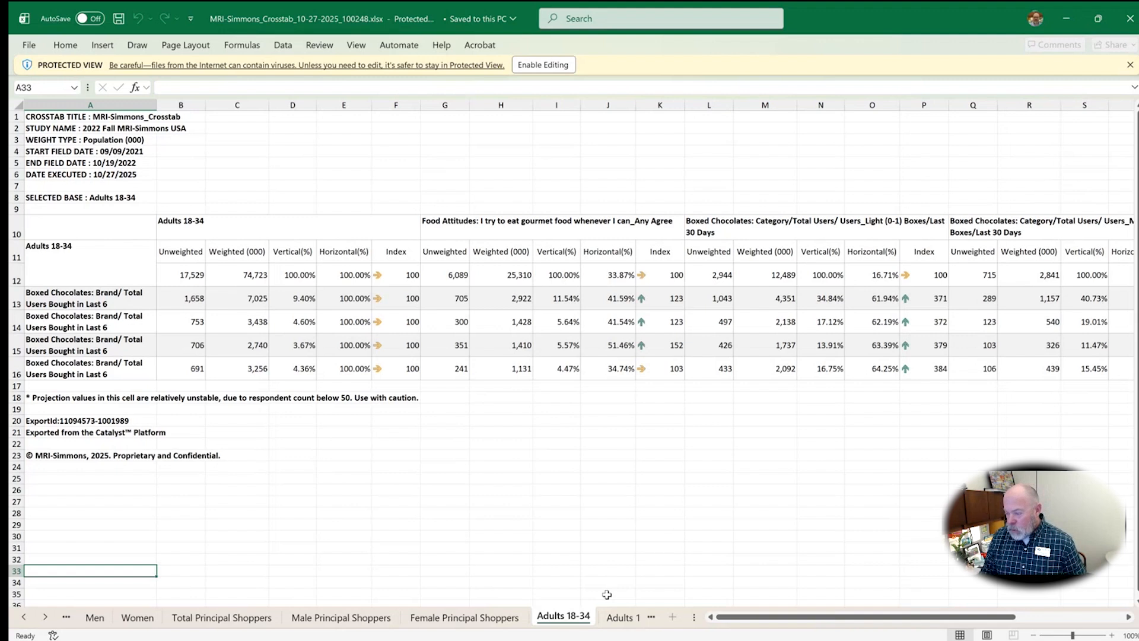
- Browse the workbook's remaining base sheets, viewing Men 25-54, and return to the MRI-Simmons crosstab in the browser
{"action": "left_click", "coordinate": [45, 617]}
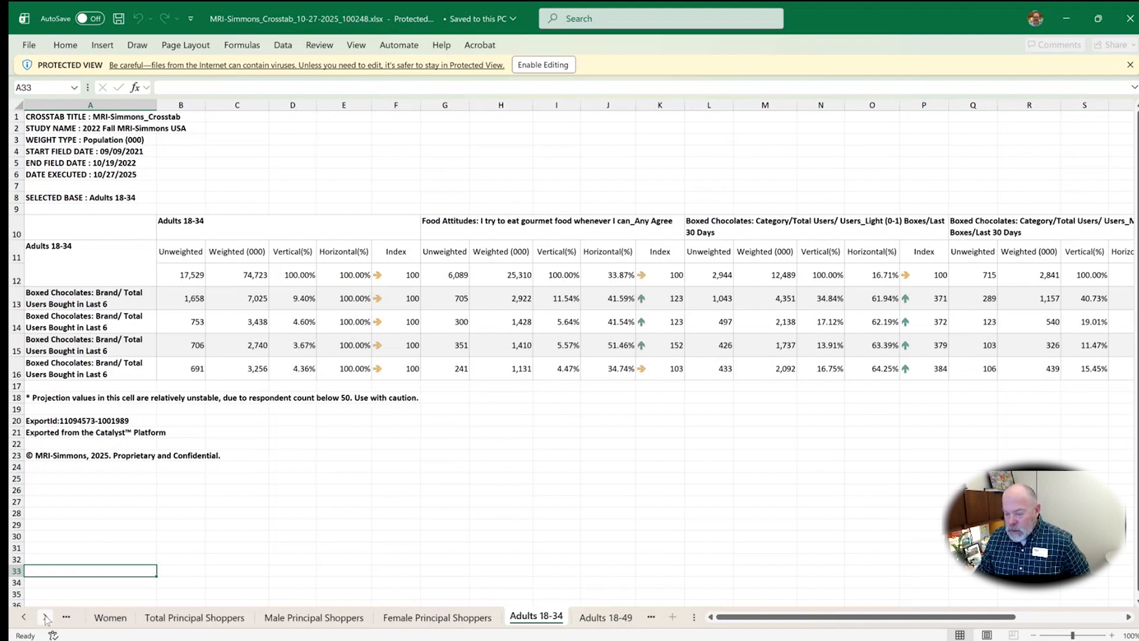
{"action": "left_click", "coordinate": [45, 617]}
{"action": "left_click", "coordinate": [45, 617]}
{"action": "left_click", "coordinate": [45, 617]}
{"action": "left_click", "coordinate": [45, 617]}
{"action": "left_click", "coordinate": [45, 617]}
{"action": "left_click", "coordinate": [45, 617]}
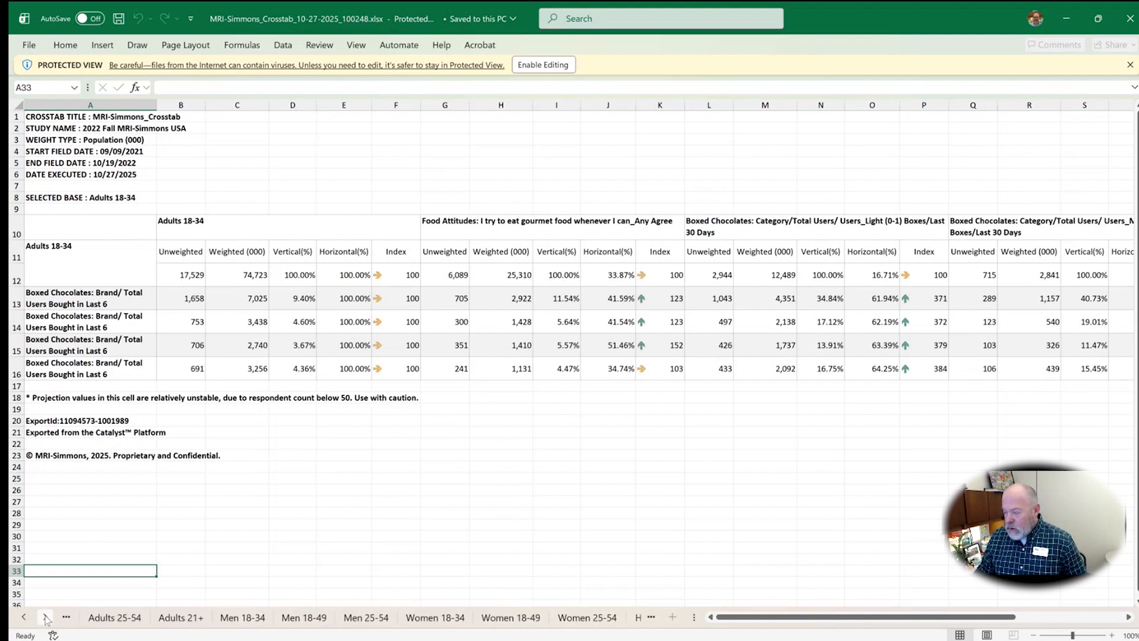
{"action": "left_click", "coordinate": [46, 617]}
{"action": "left_click", "coordinate": [45, 617]}
{"action": "left_click", "coordinate": [45, 617]}
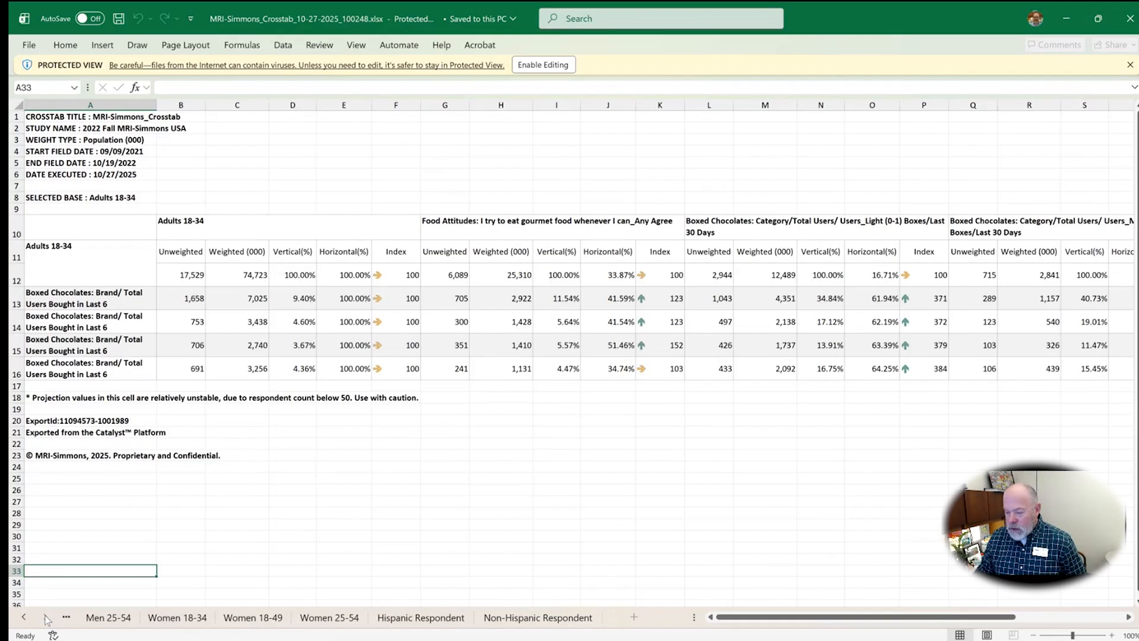
{"action": "left_click", "coordinate": [23, 617]}
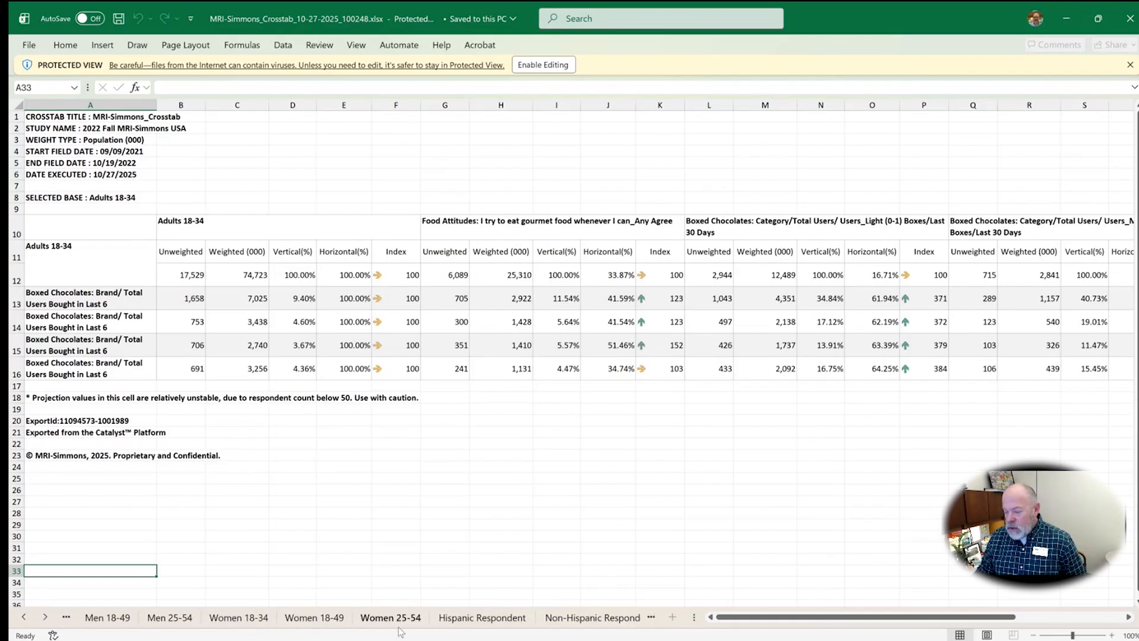
{"action": "left_click", "coordinate": [172, 618]}
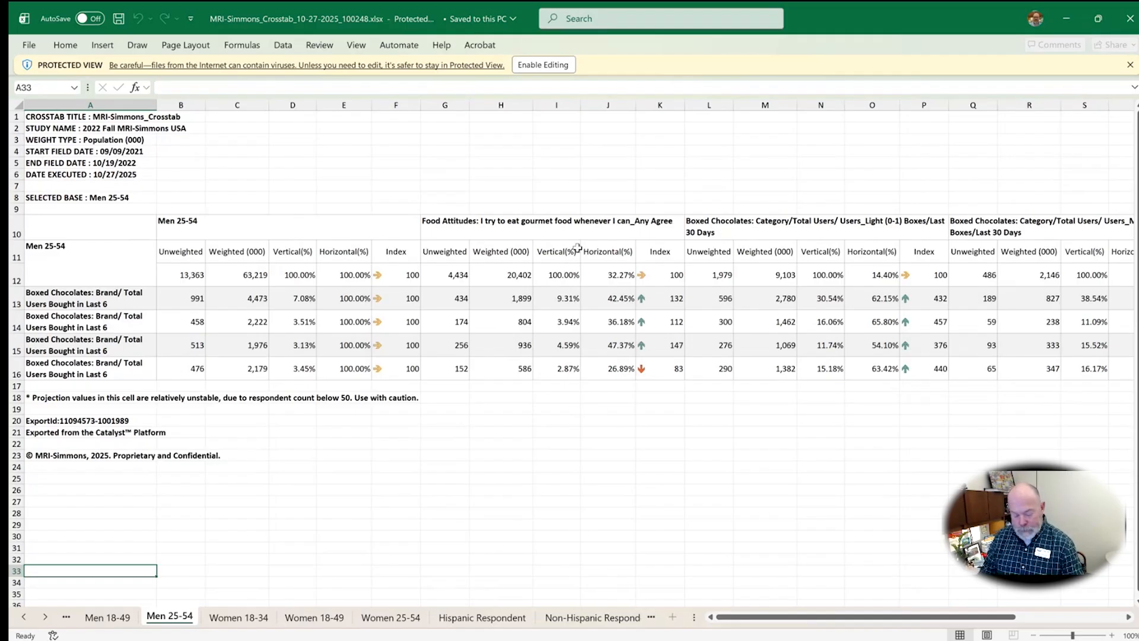
{"action": "key", "text": "alt+Tab"}
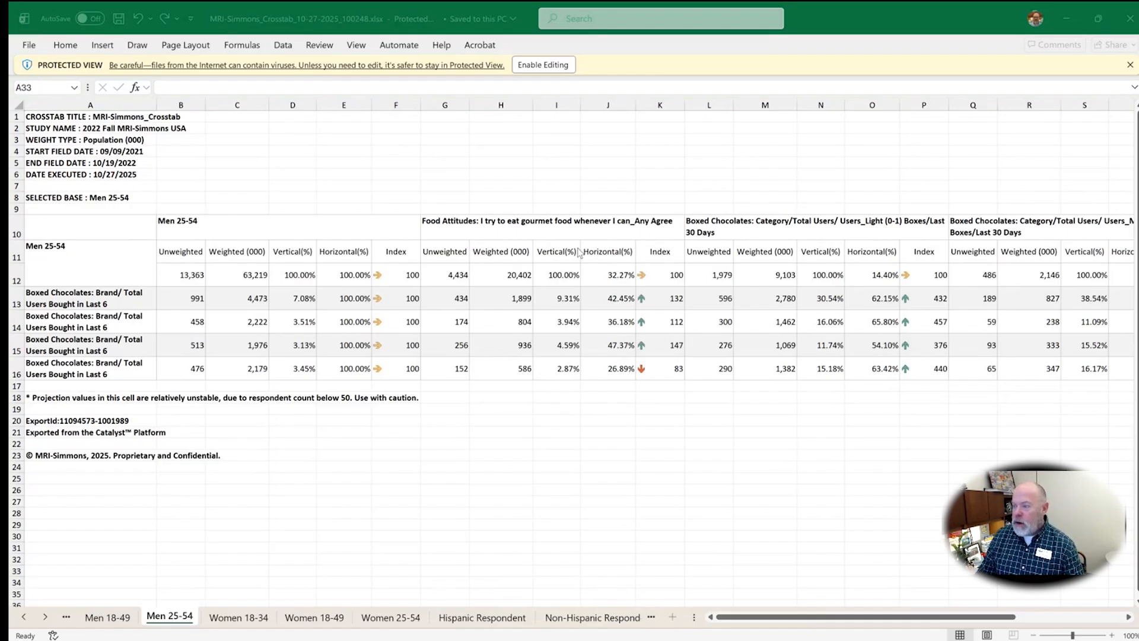
{"action": "key", "text": "alt+Tab"}
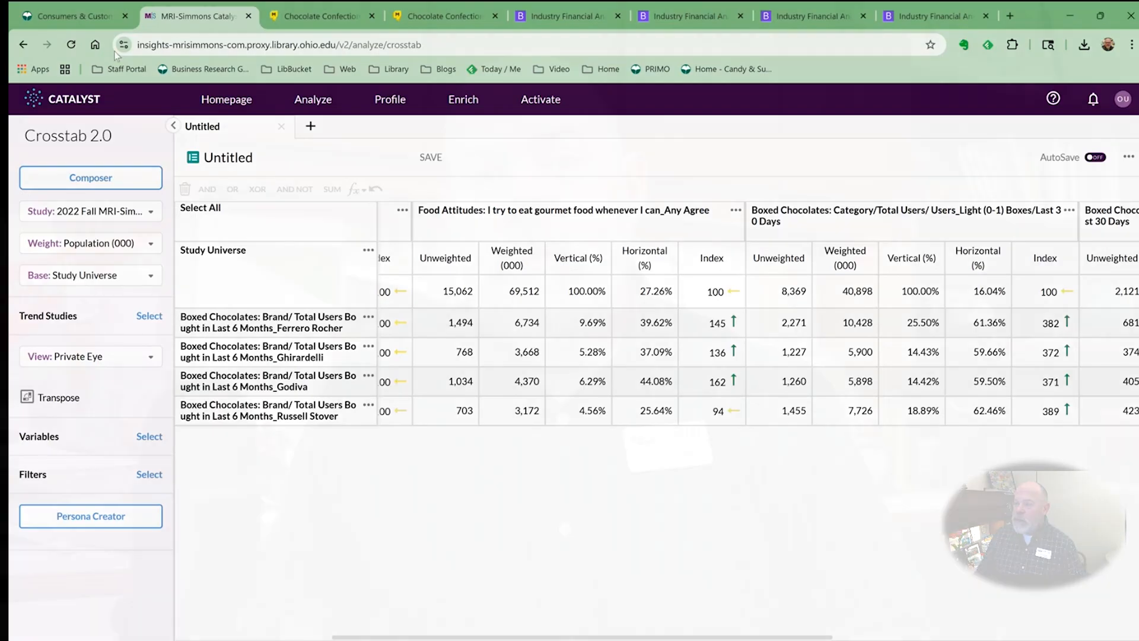